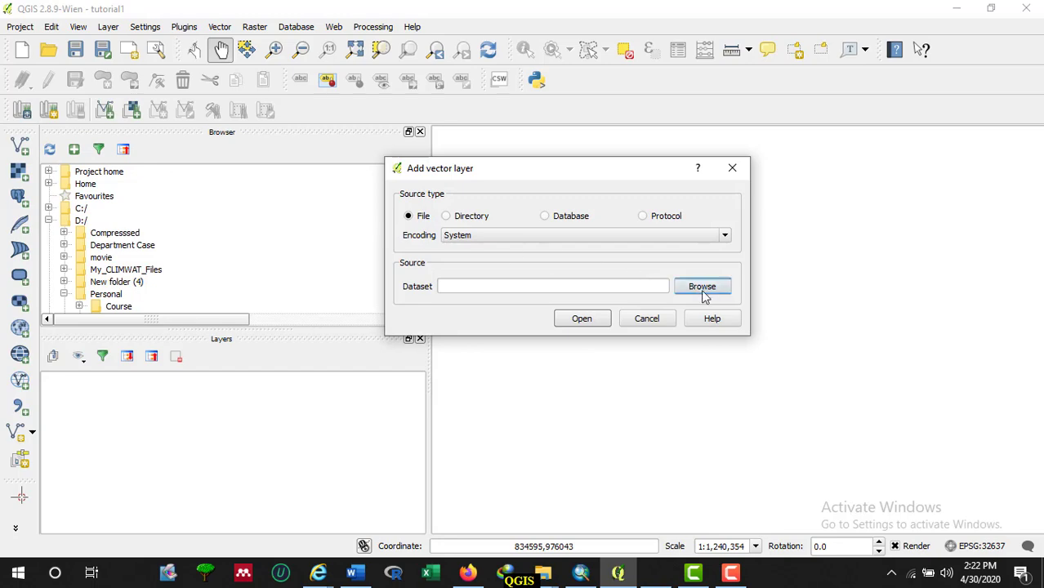
# Step: Add Deepwell.shp, Geology.shp and Lineament.shp from the EXERCISE 1 folder to the project as vector layers
pyautogui.click(702, 286)
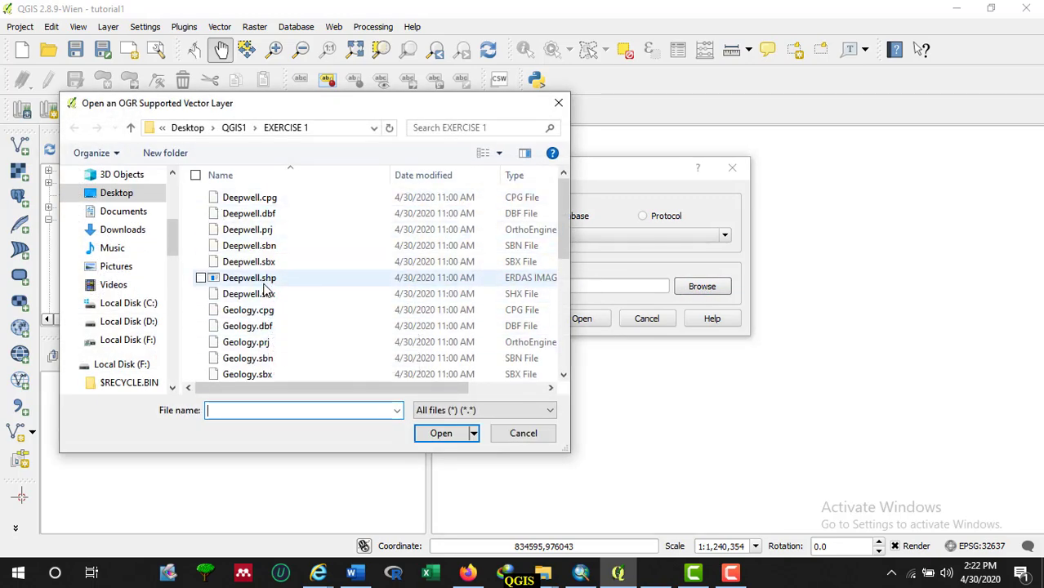
pyautogui.click(267, 278)
pyautogui.scroll(-1, 269, 342)
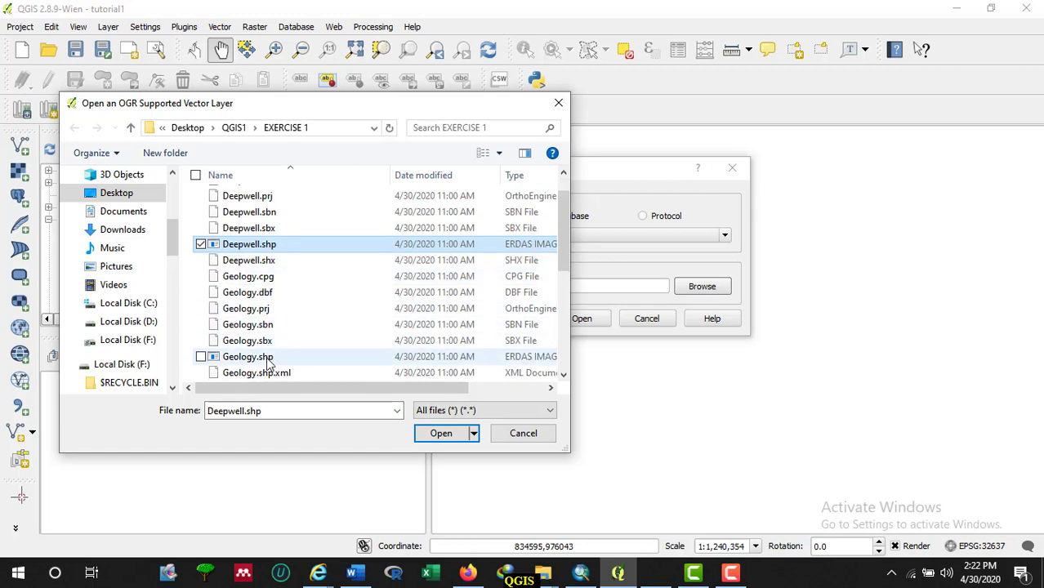
pyautogui.keyDown('ctrl'); pyautogui.click(270, 358); pyautogui.keyUp('ctrl')
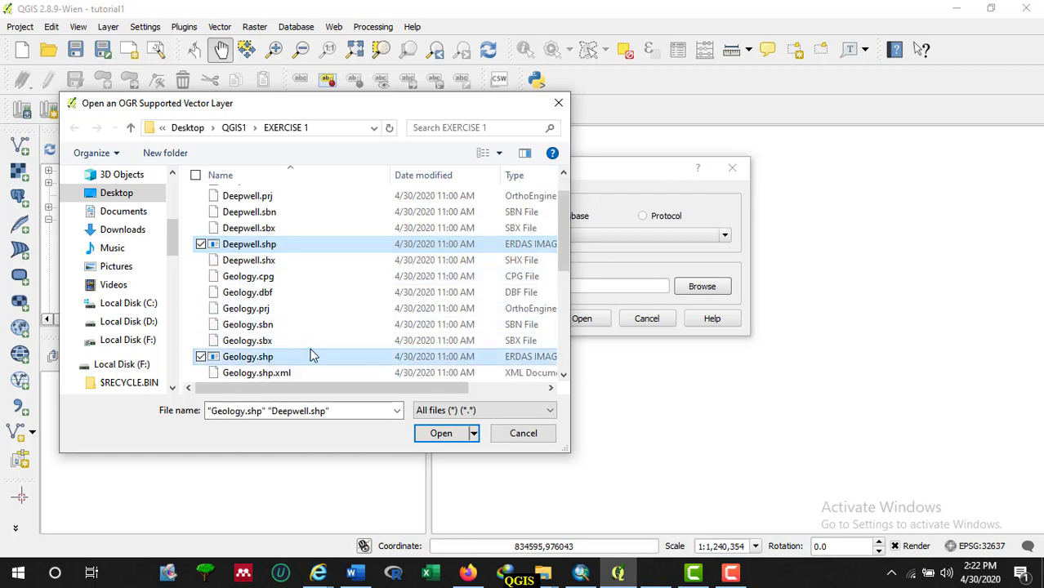
pyautogui.scroll(-3, 309, 356)
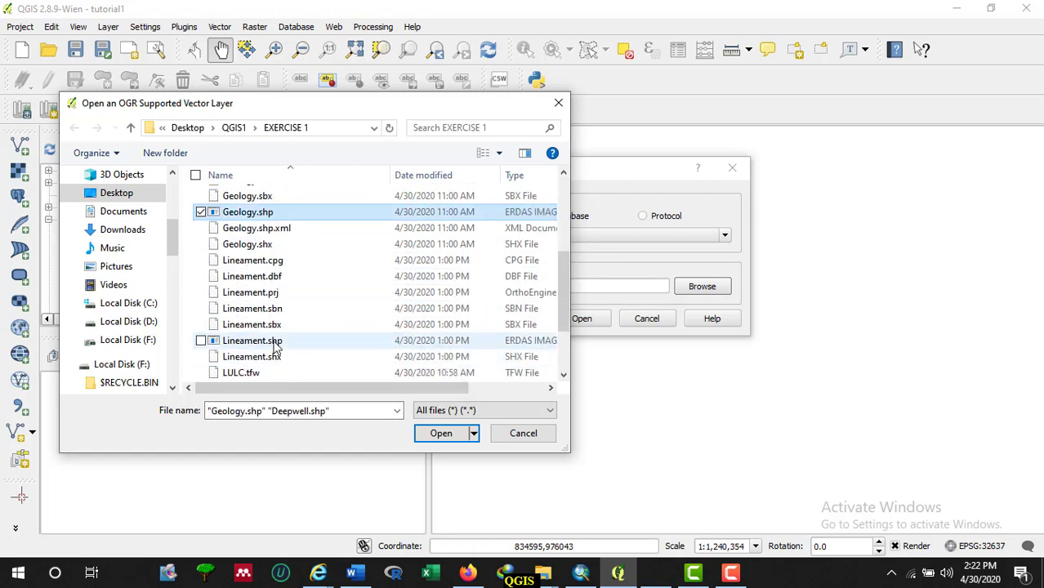
pyautogui.keyDown('ctrl'); pyautogui.click(275, 341); pyautogui.keyUp('ctrl')
pyautogui.click(445, 434)
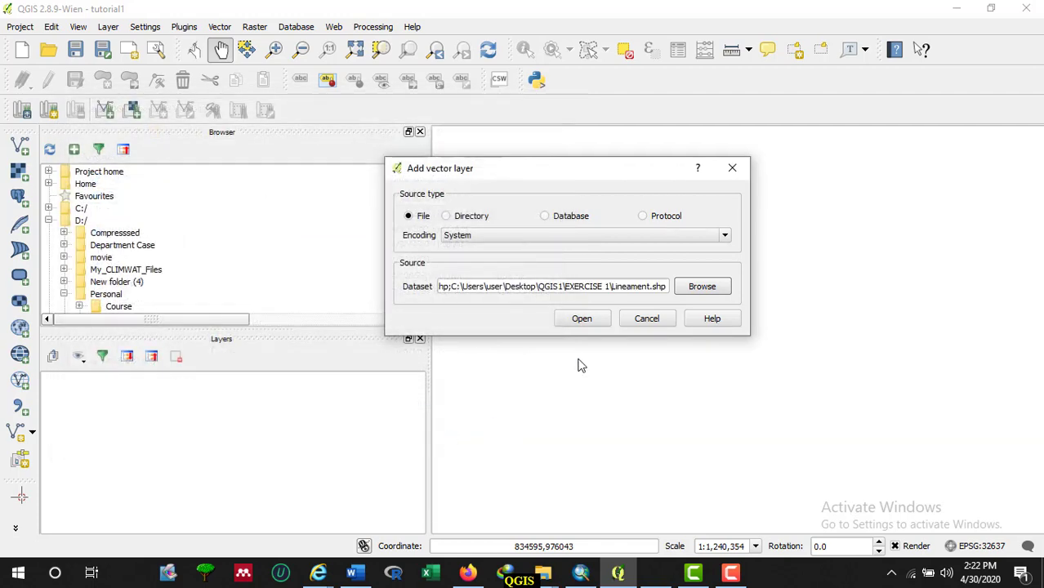
pyautogui.click(582, 319)
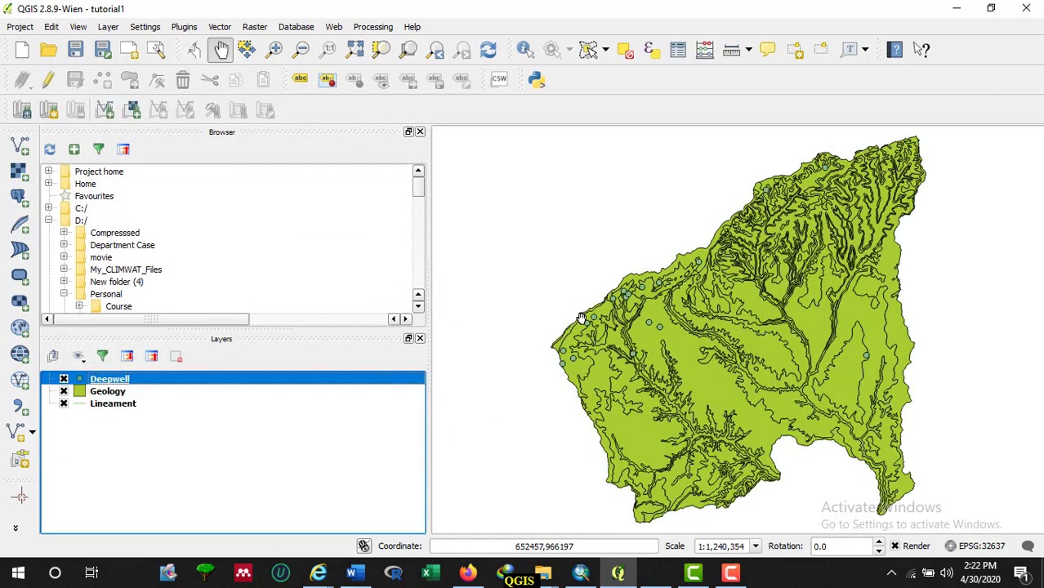
# Step: Move the Geology layer below Lineament and hide the Geology and Deepwell layers
pyautogui.moveTo(109, 392); pyautogui.dragTo(109, 418)
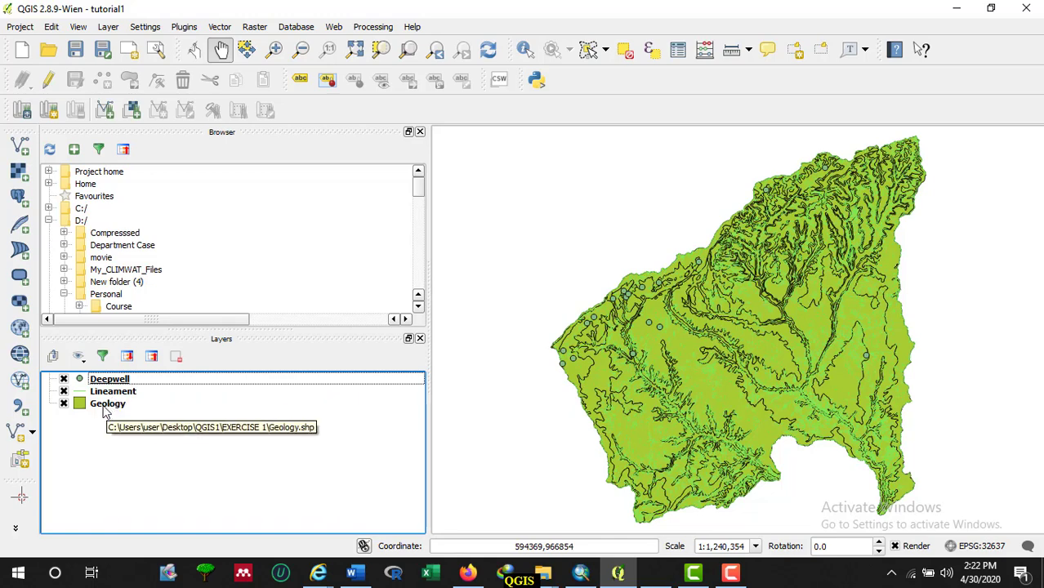
pyautogui.click(63, 403)
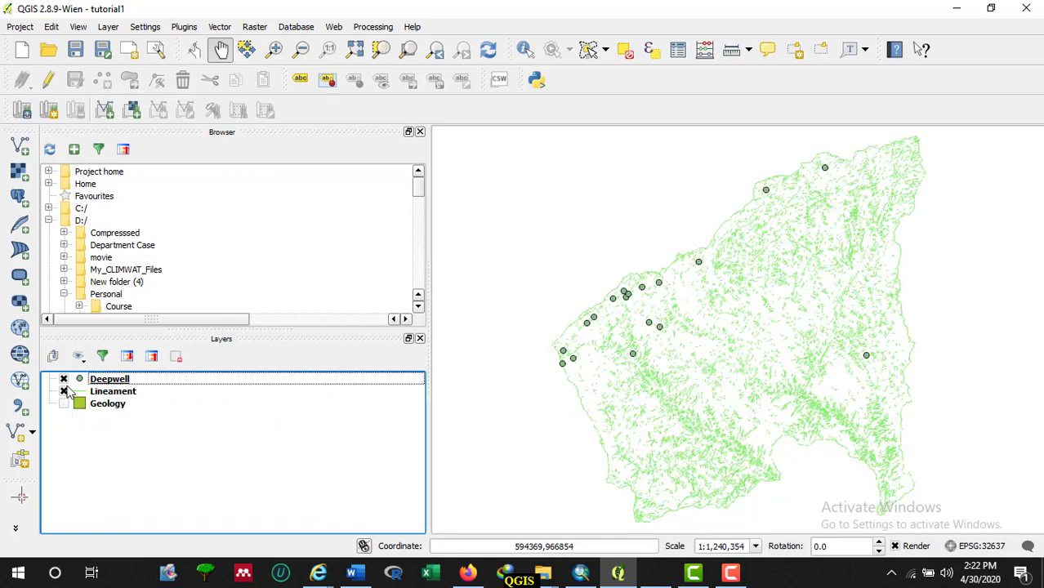
pyautogui.click(63, 379)
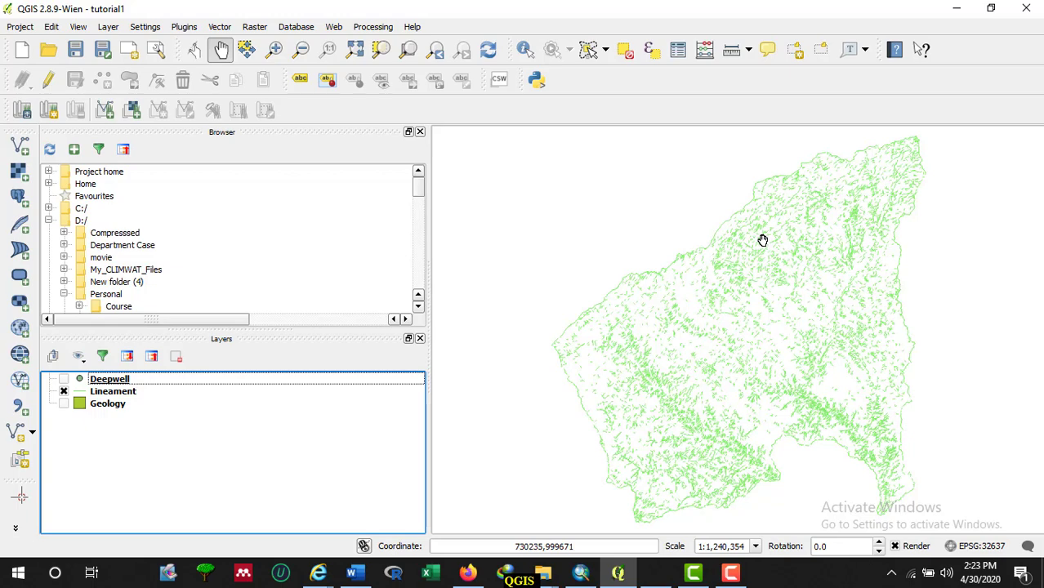
# Step: Change the line color of the Lineament layer to blue in its style properties
pyautogui.click(114, 393)
pyautogui.rightClick(113, 396)
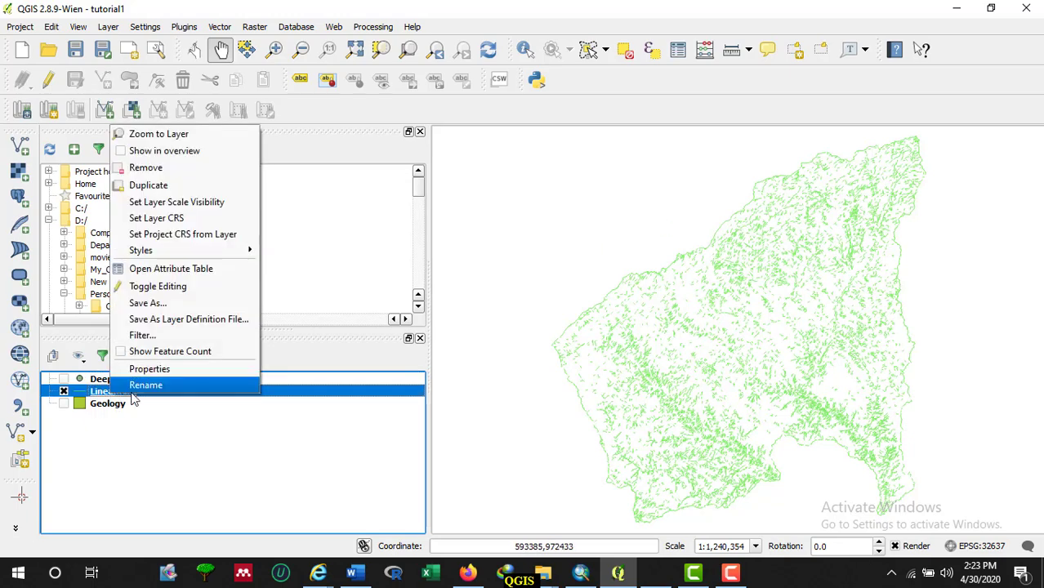
pyautogui.click(151, 369)
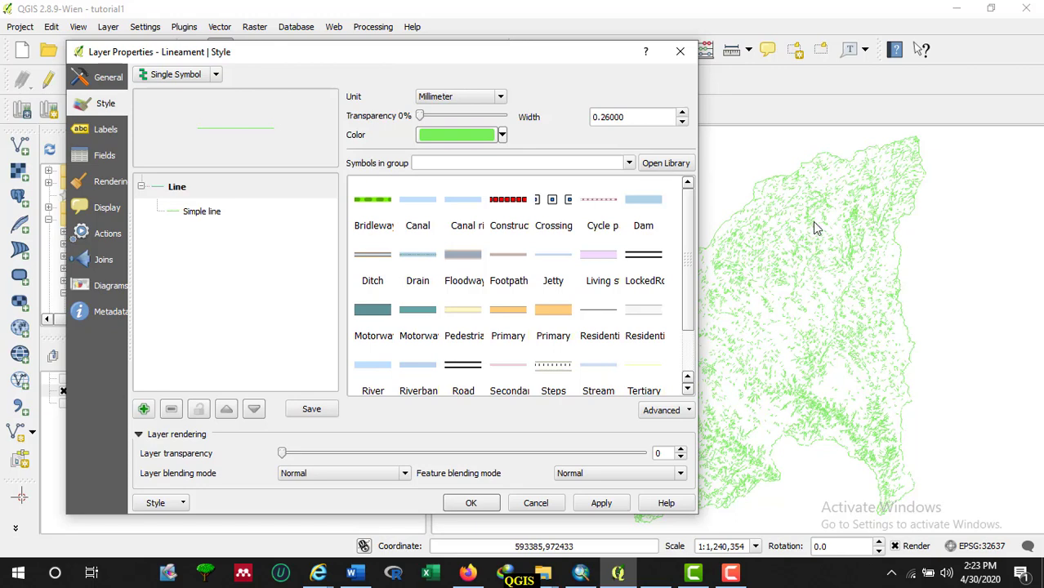
pyautogui.click(502, 136)
pyautogui.click(427, 170)
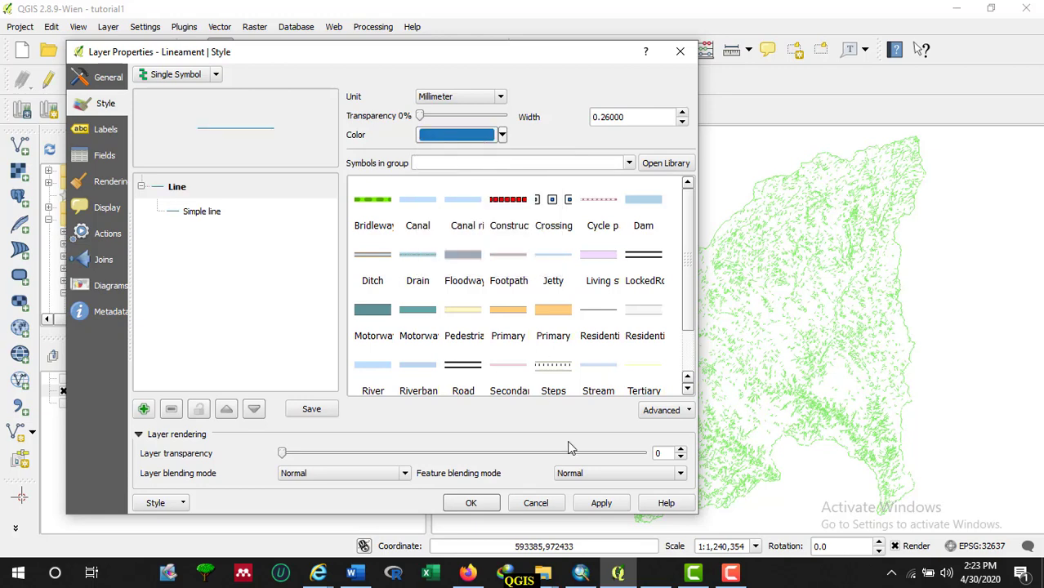
pyautogui.click(601, 503)
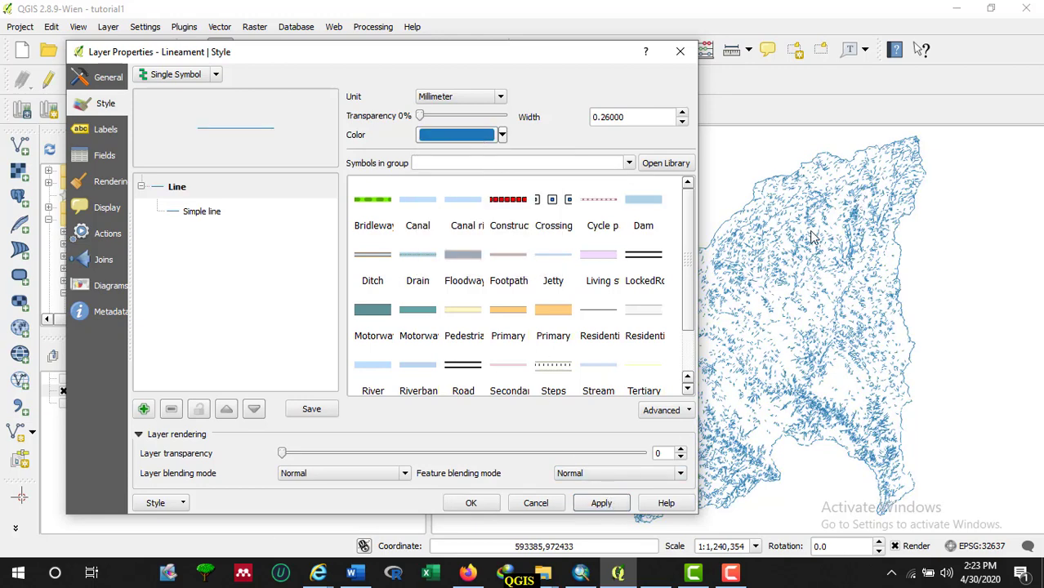
pyautogui.click(477, 504)
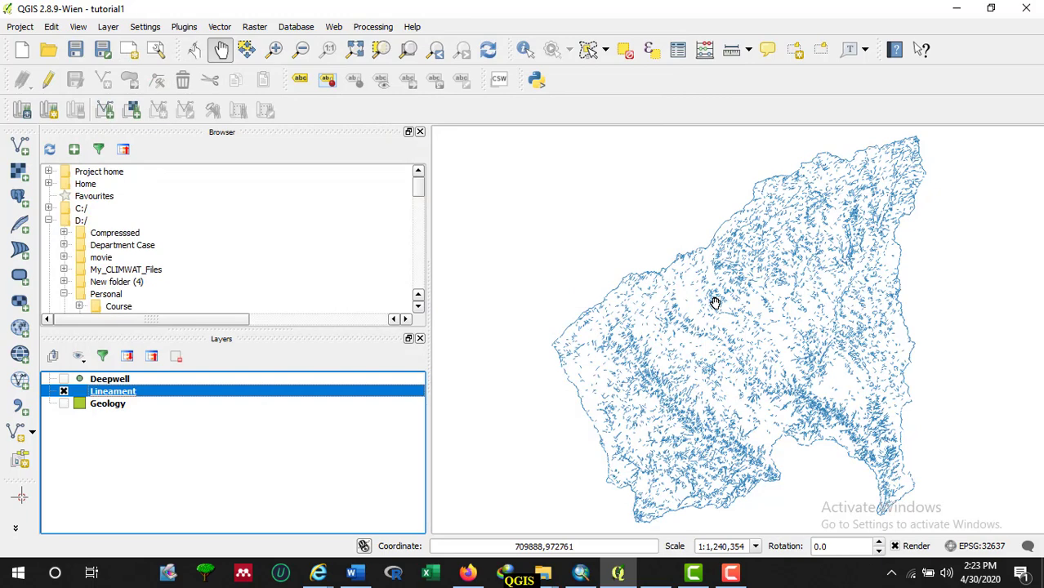
# Step: Show the Deepwell layer in place of Lineament and open Deepwell's style properties
pyautogui.click(64, 392)
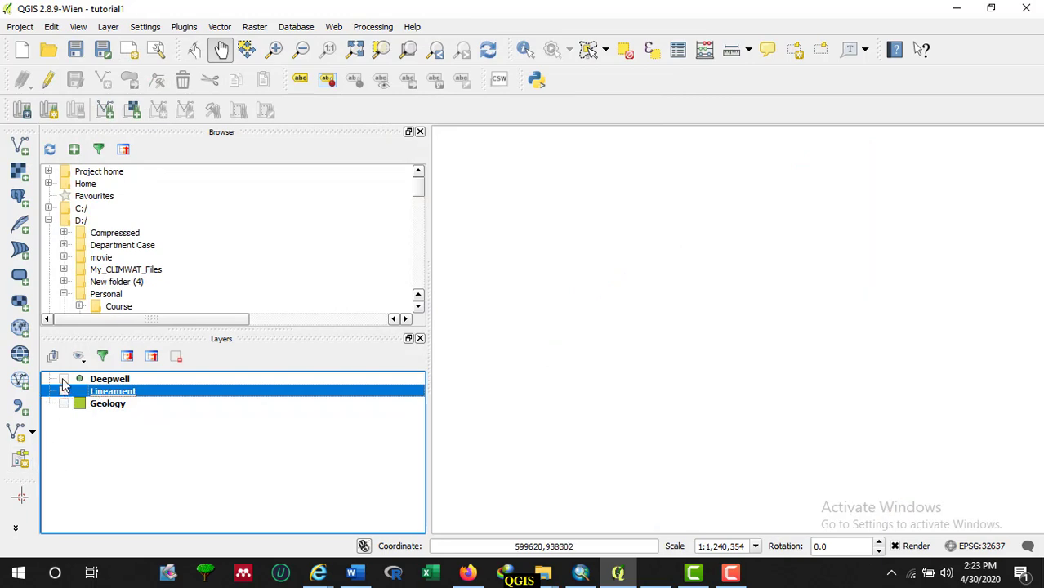
pyautogui.click(64, 380)
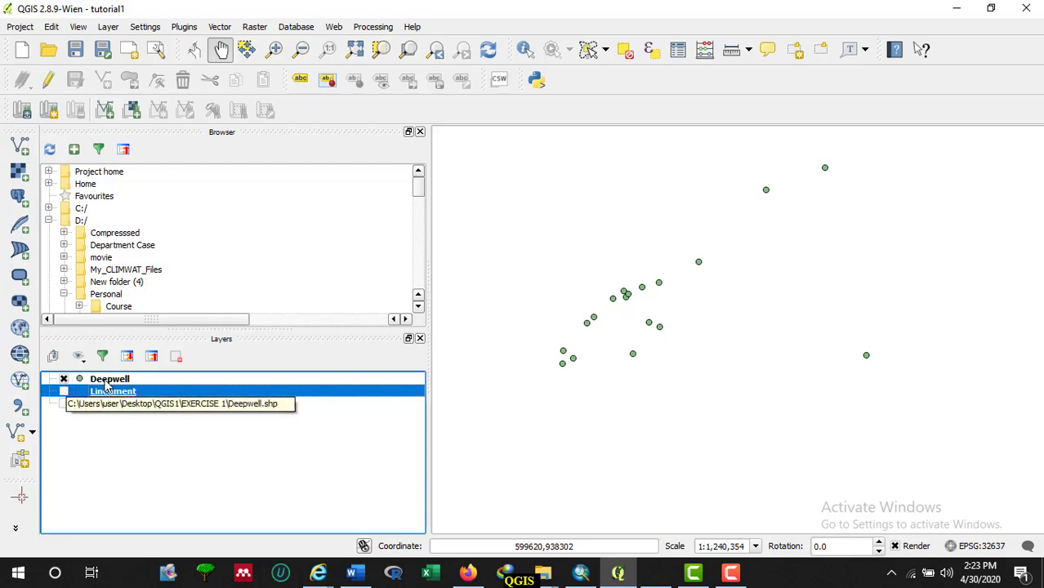
pyautogui.rightClick(105, 381)
pyautogui.click(140, 356)
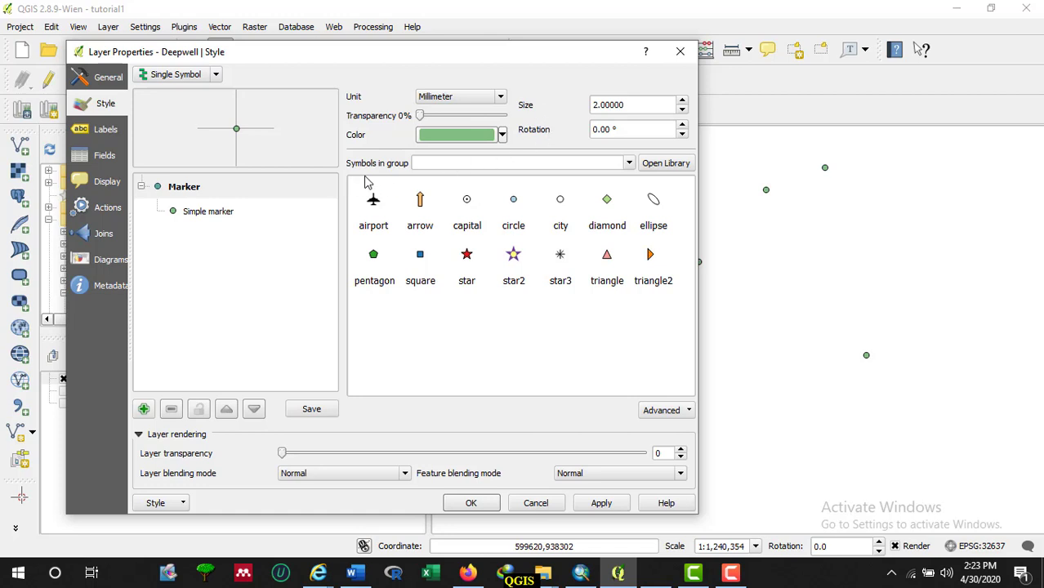
# Step: Apply a red color to the Deepwell layer's circle markers
pyautogui.click(500, 137)
pyautogui.click(440, 169)
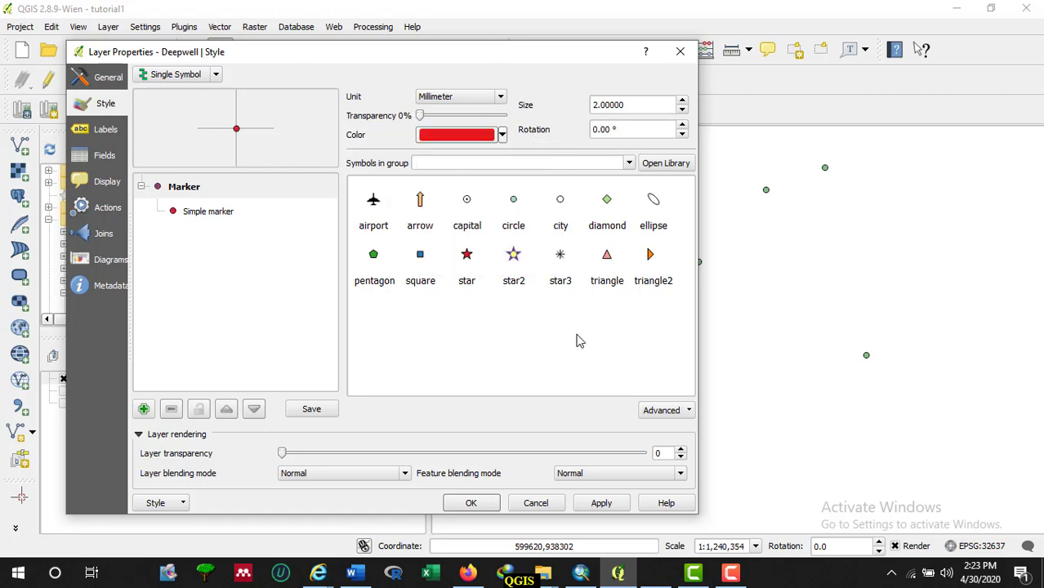
pyautogui.click(614, 504)
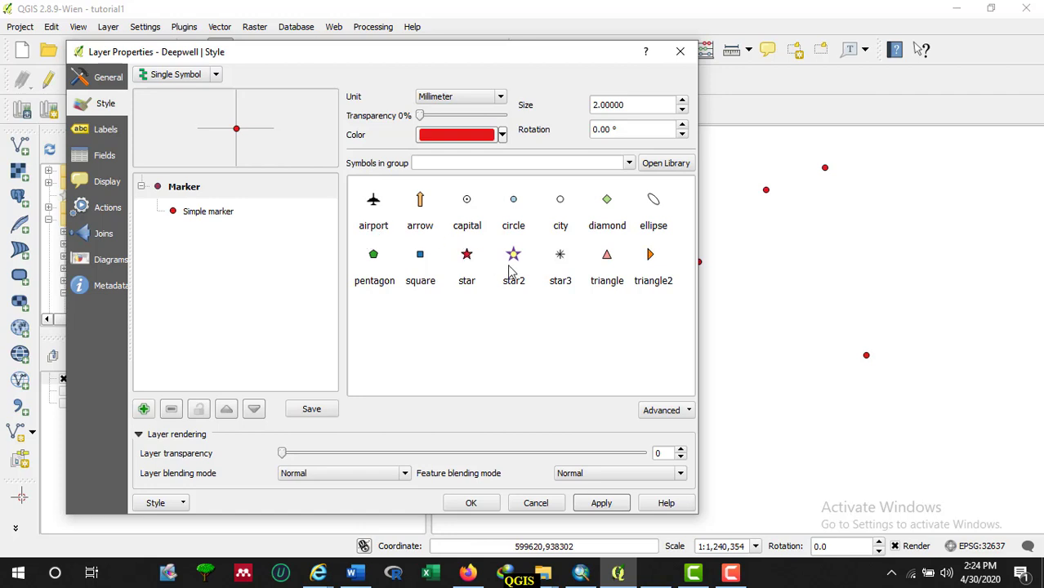
# Step: Apply the predefined pentagon symbol to the Deepwell points
pyautogui.click(630, 163)
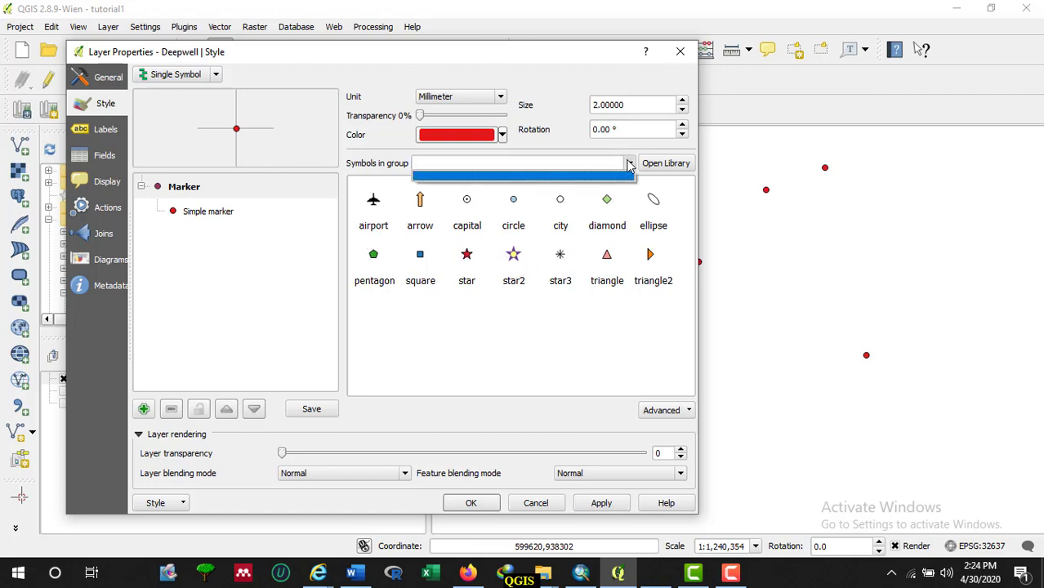
pyautogui.click(629, 164)
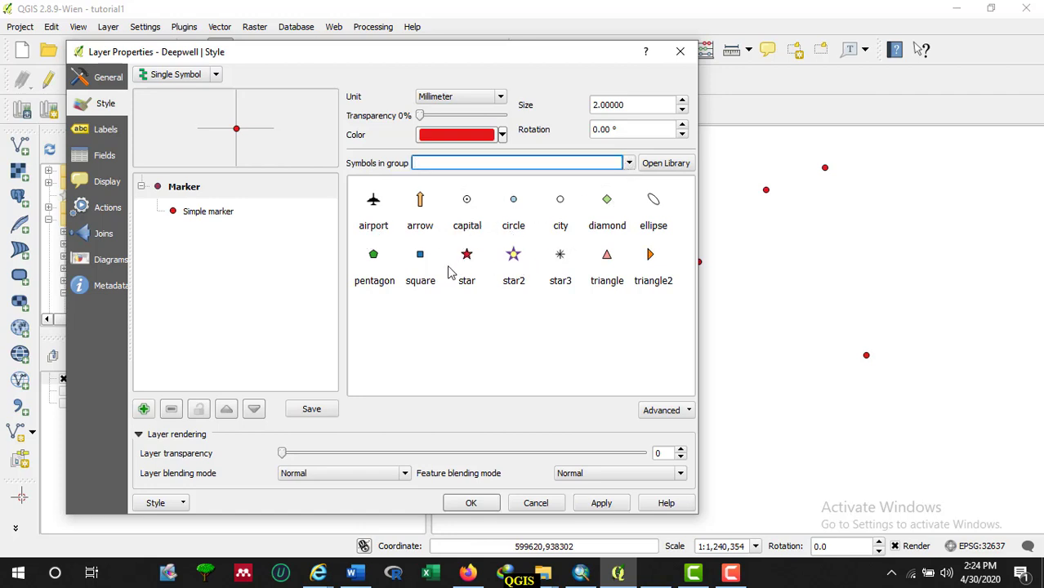
pyautogui.click(373, 281)
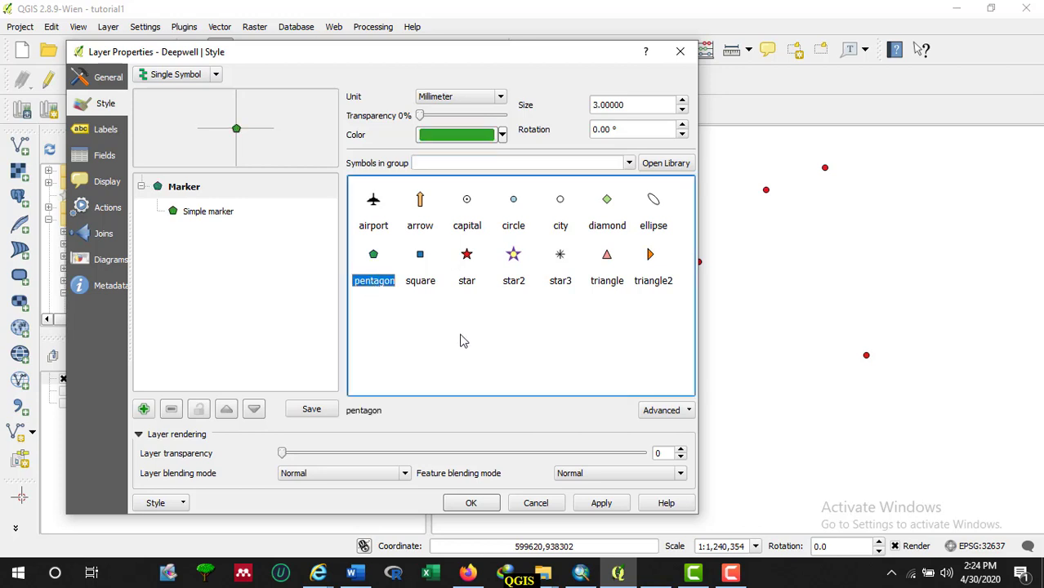
pyautogui.click(602, 501)
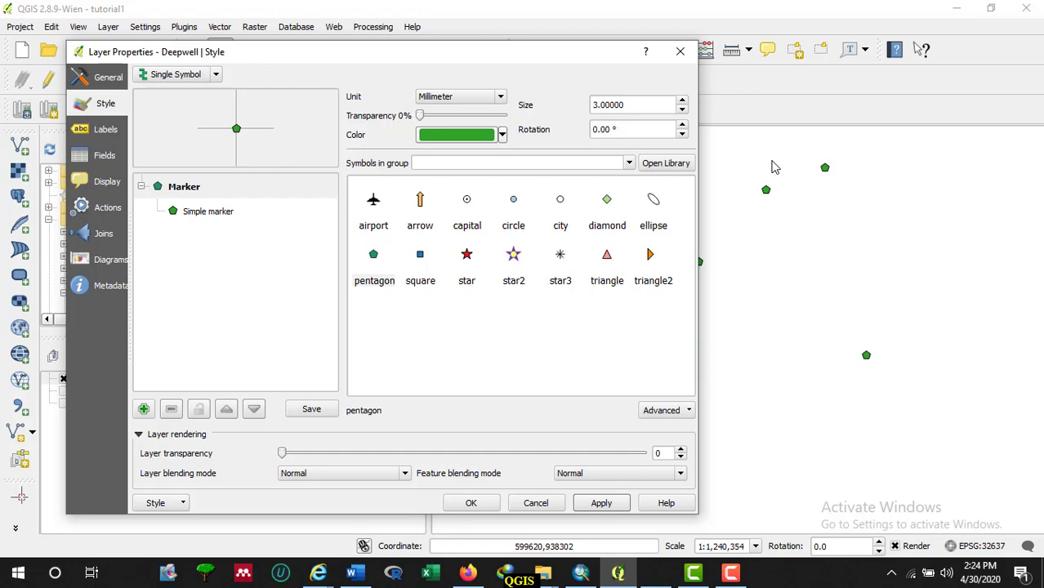
# Step: Set the Deepwell points to the predefined red star symbol and close the layer properties
pyautogui.click(468, 260)
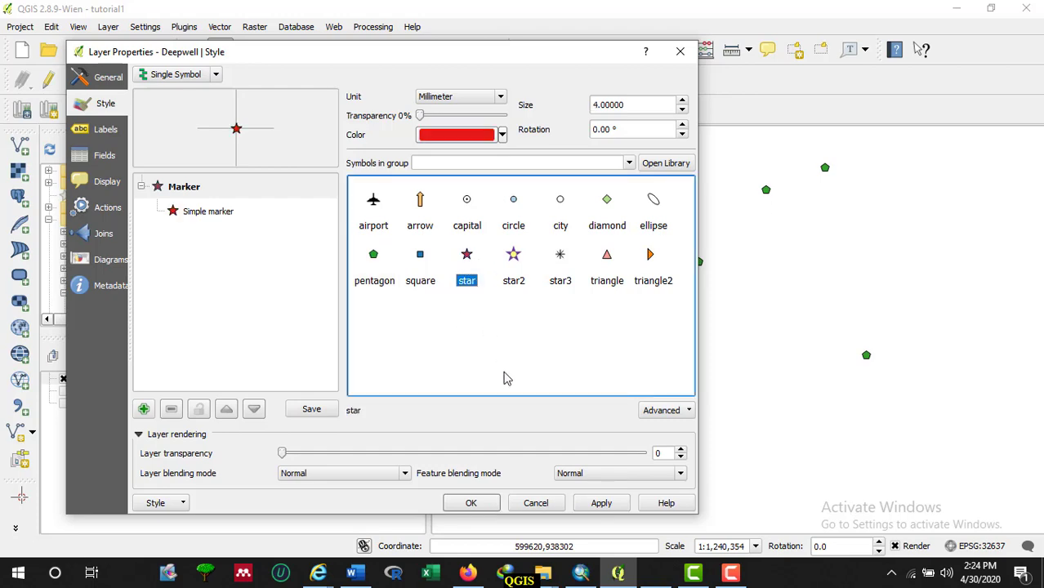
pyautogui.click(601, 503)
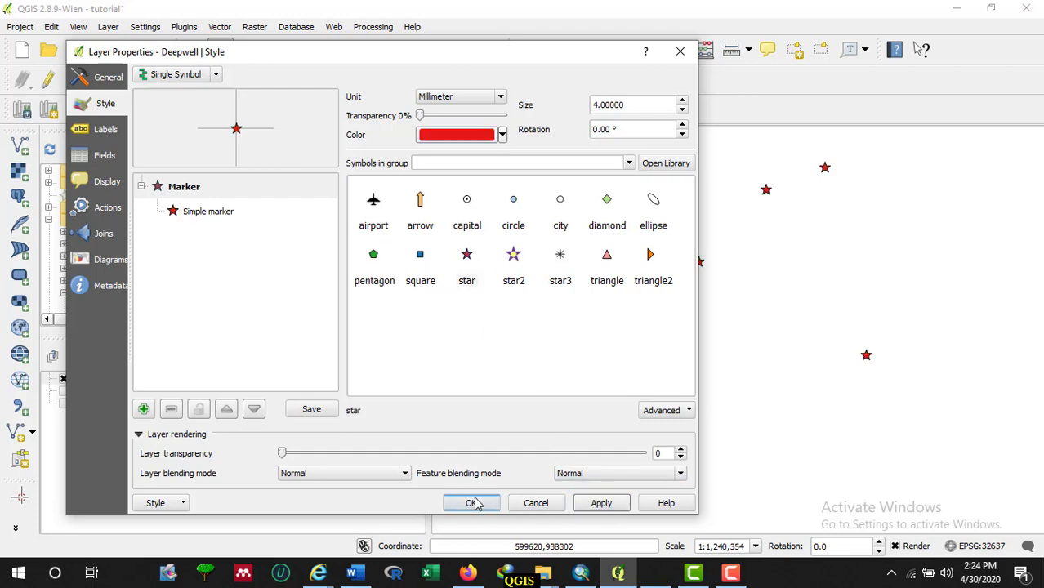
pyautogui.click(471, 501)
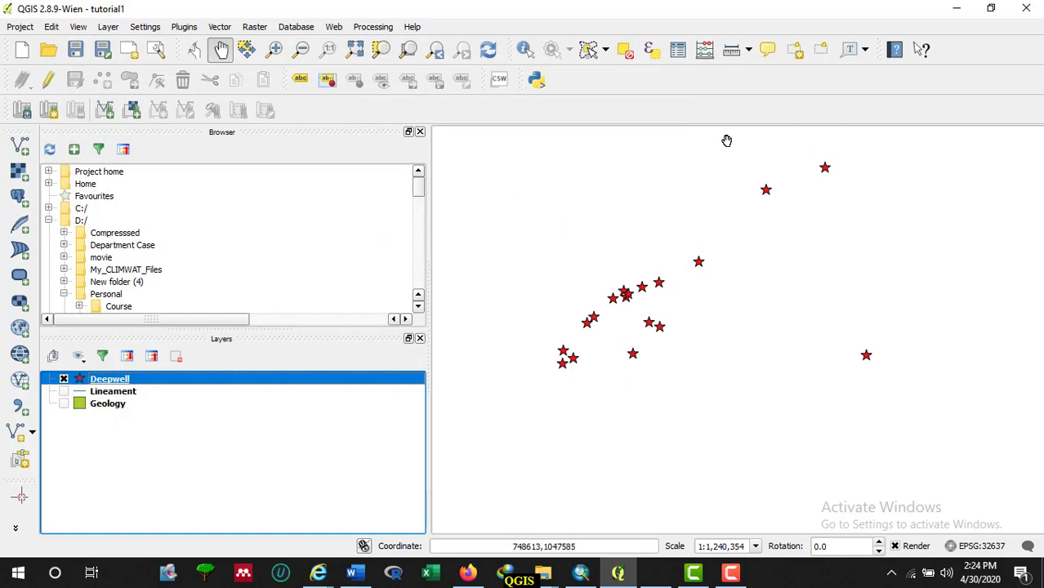
# Step: Examine the Deepwell layer's attribute table for the fields recorded for each well
pyautogui.rightClick(120, 384)
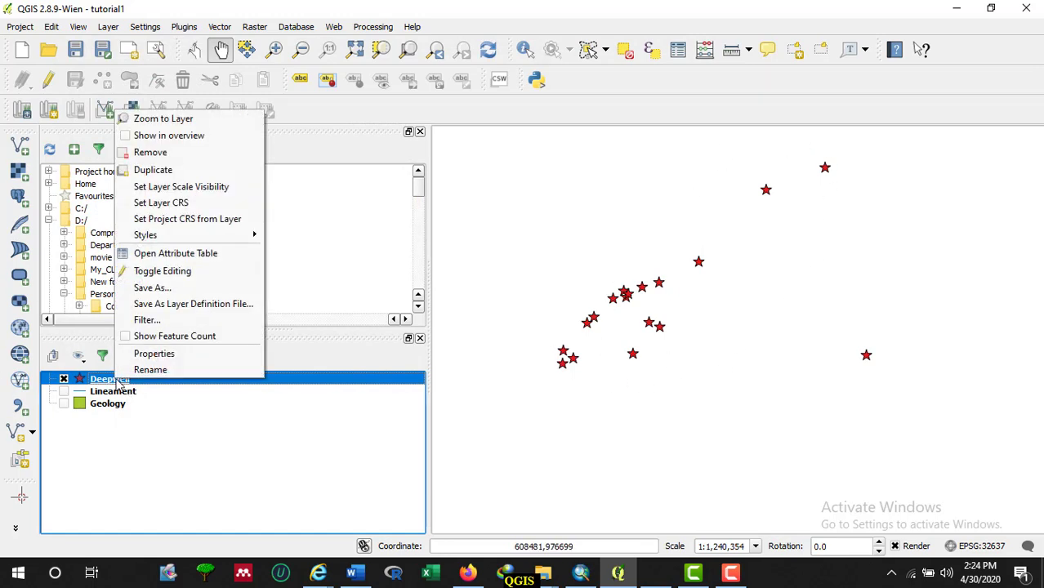
pyautogui.click(176, 253)
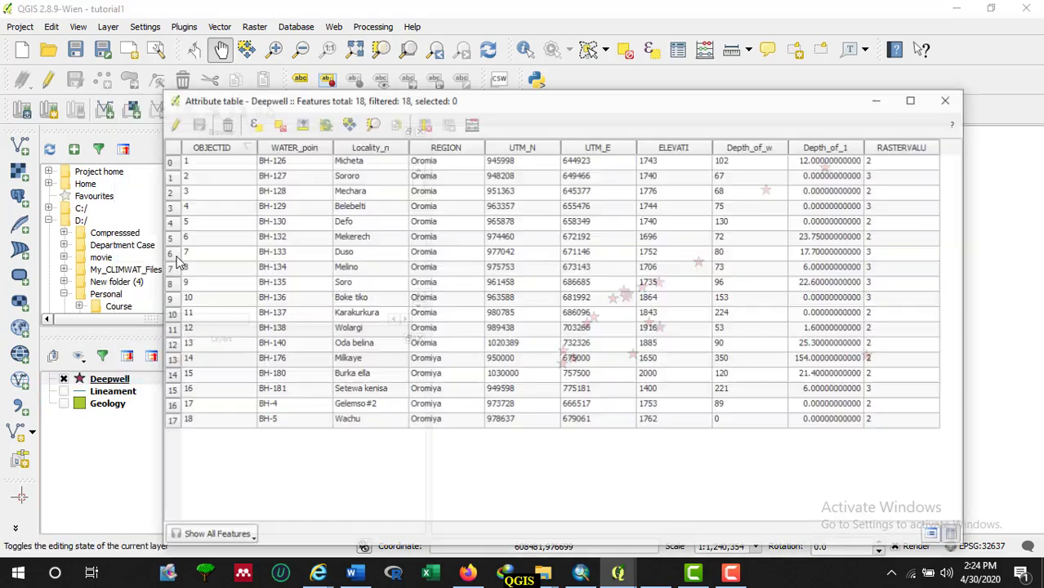
pyautogui.click(949, 99)
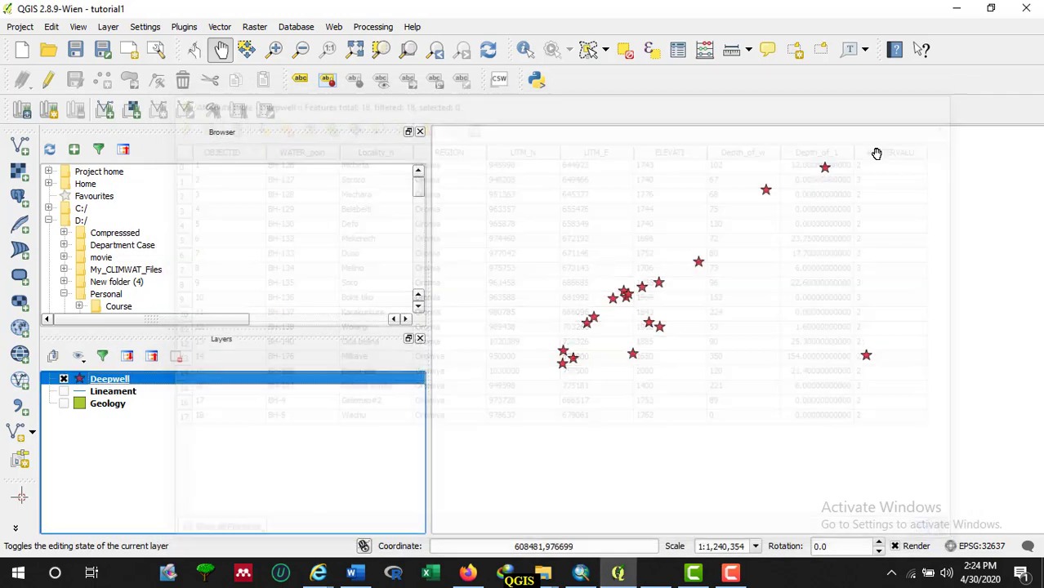
pyautogui.rightClick(114, 381)
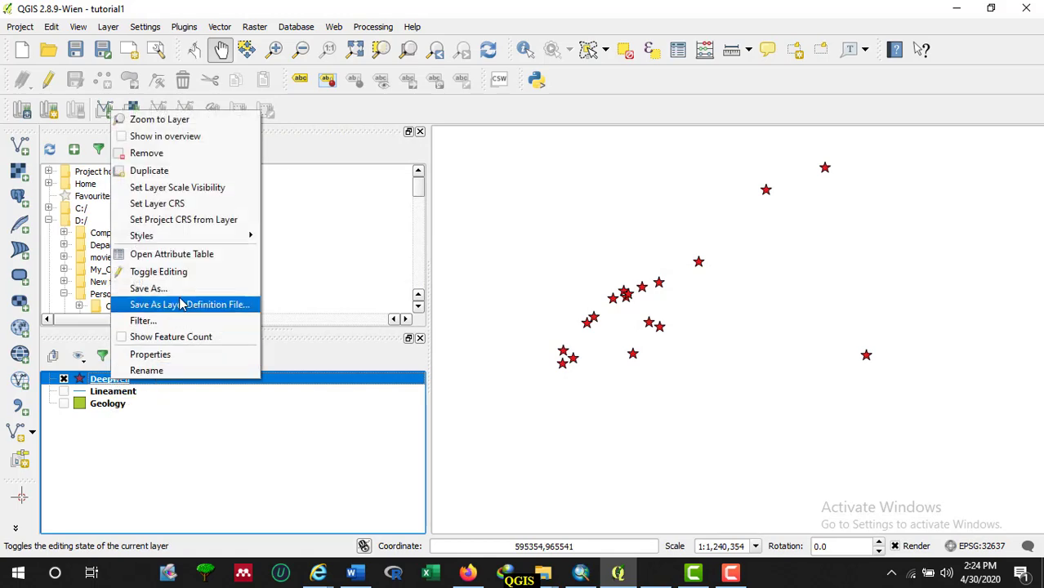
pyautogui.click(172, 255)
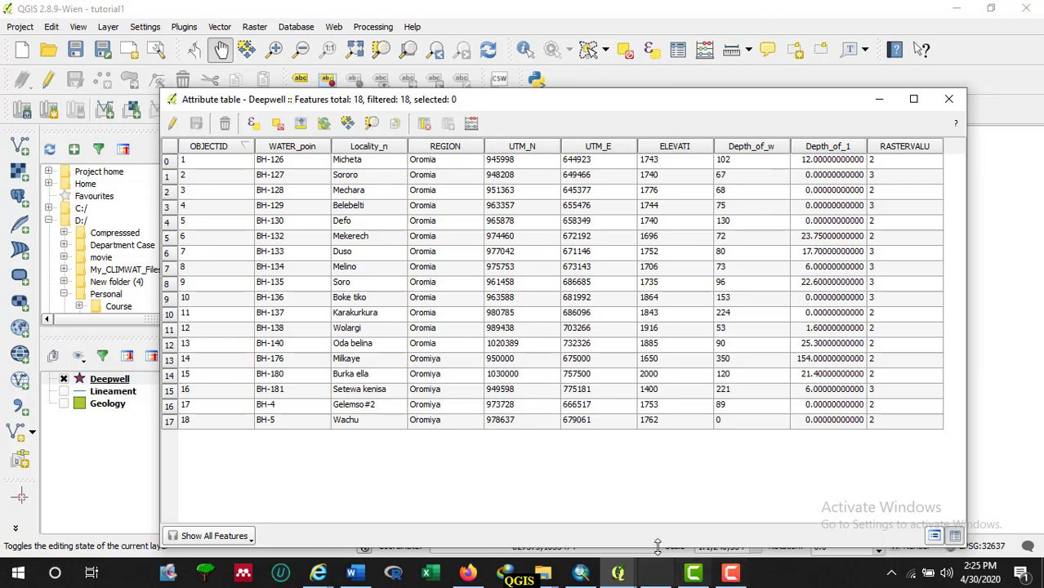
pyautogui.click(948, 99)
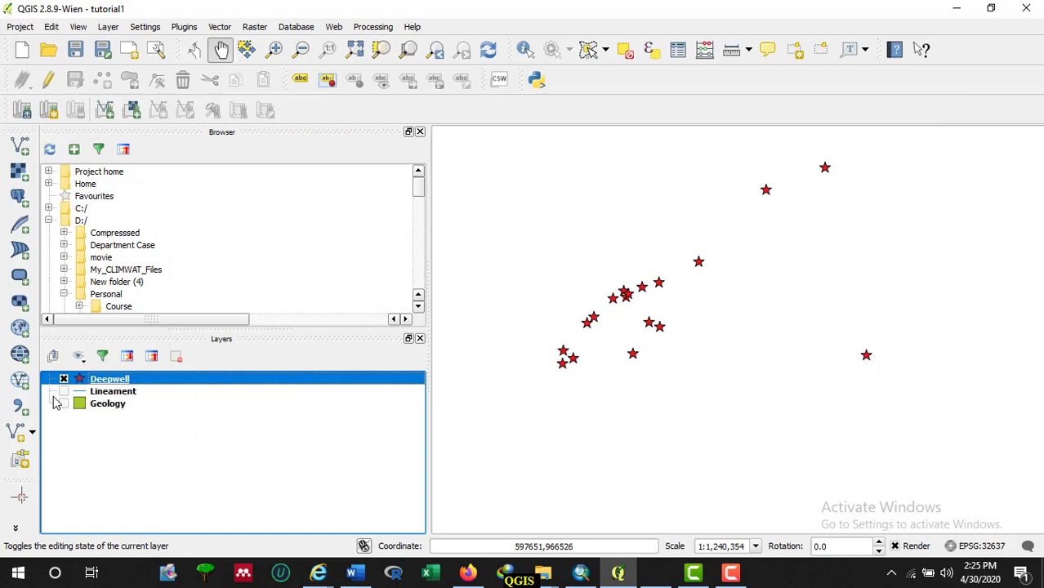
# Step: Style the Deepwell layer with graduated symbols on the Depth_of_1 column, classified into 5 equal-interval classes, and apply it
pyautogui.rightClick(121, 384)
pyautogui.click(156, 354)
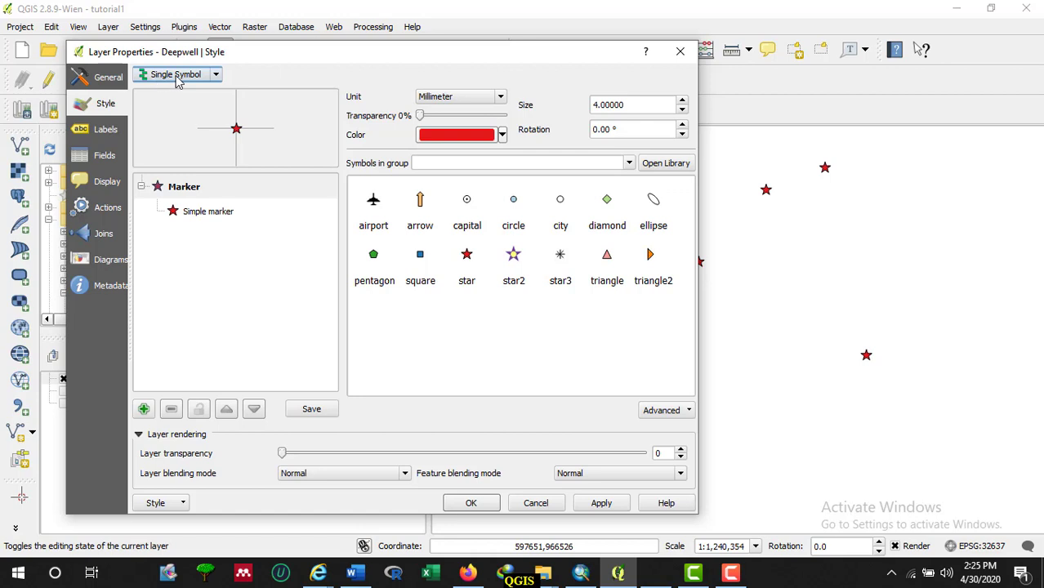
pyautogui.click(215, 76)
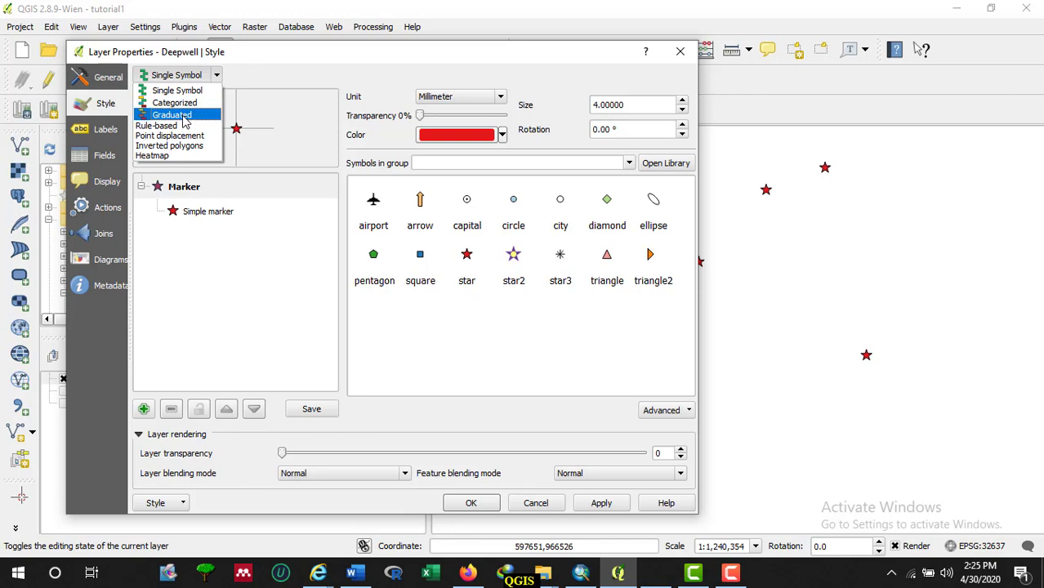
pyautogui.click(182, 115)
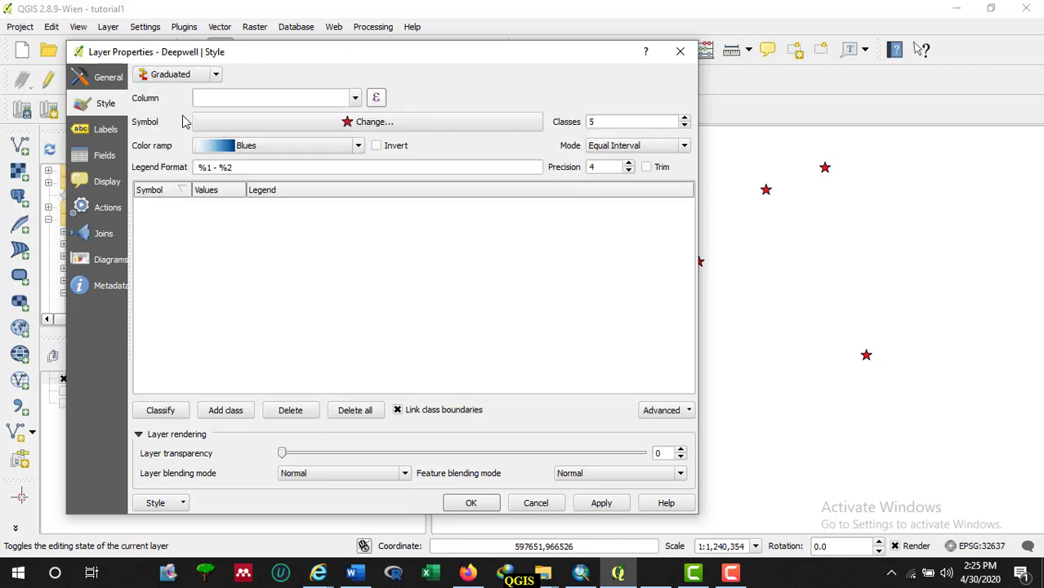
pyautogui.click(355, 98)
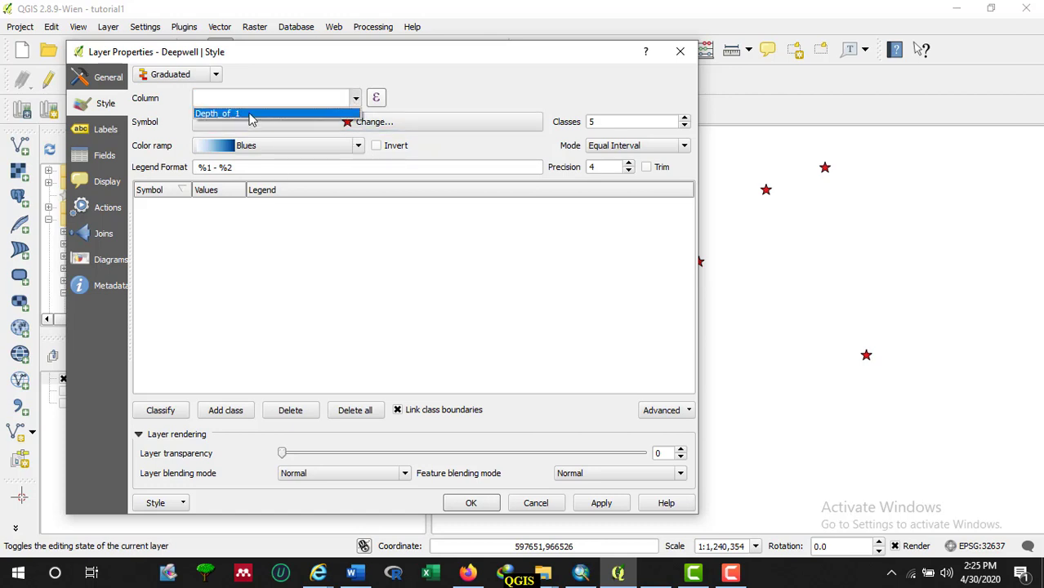
pyautogui.click(250, 115)
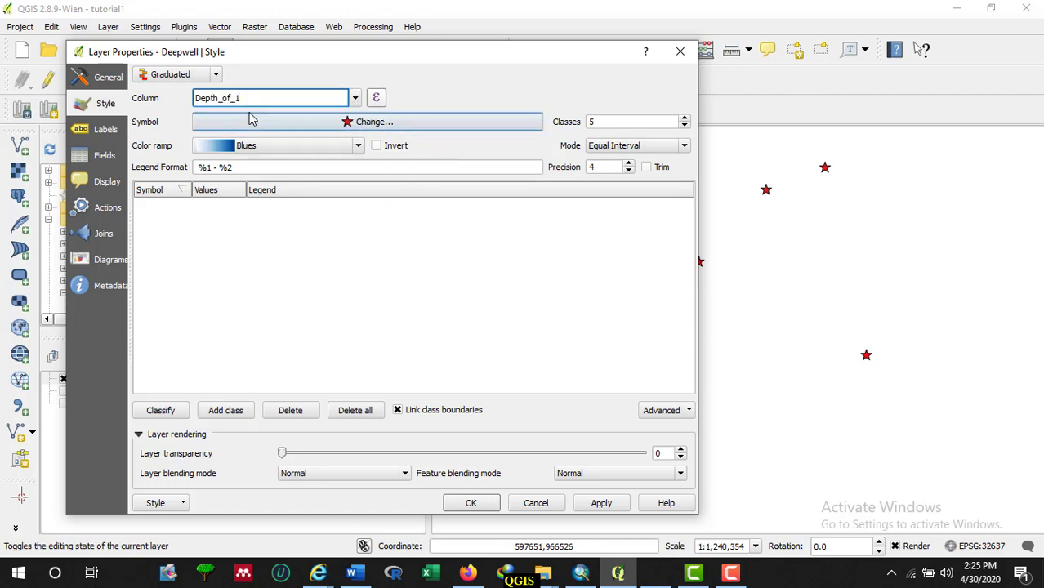
pyautogui.click(160, 412)
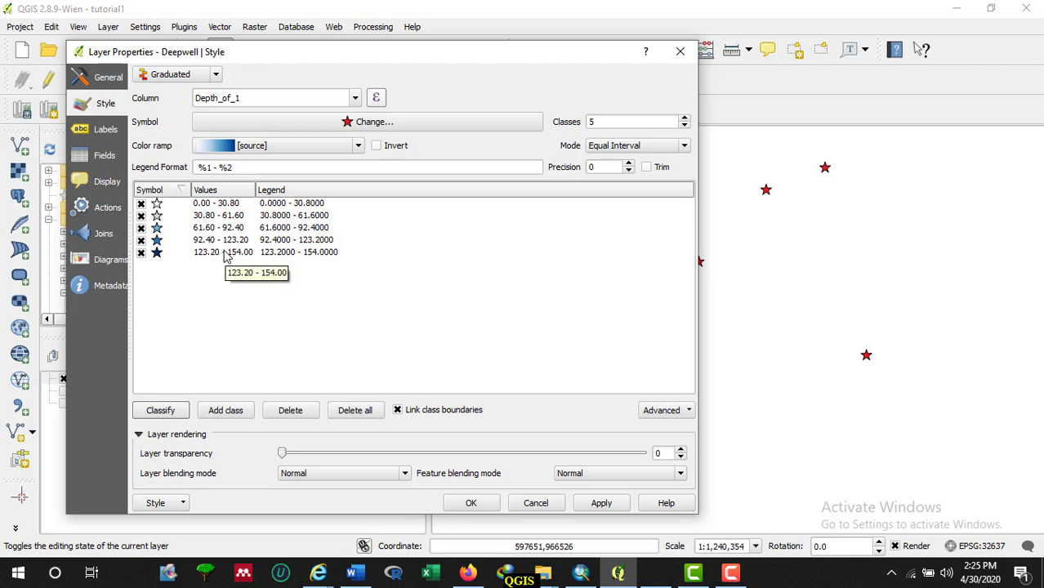
pyautogui.click(602, 505)
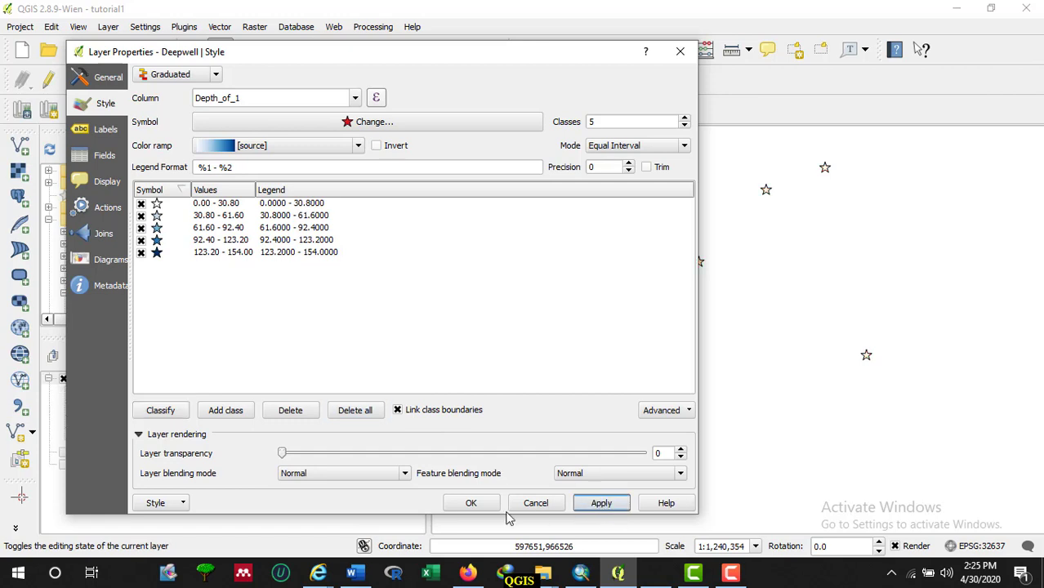
# Step: Set the color ramp of the Deepwell classes to Inferno, apply it and close the layer properties
pyautogui.click(358, 149)
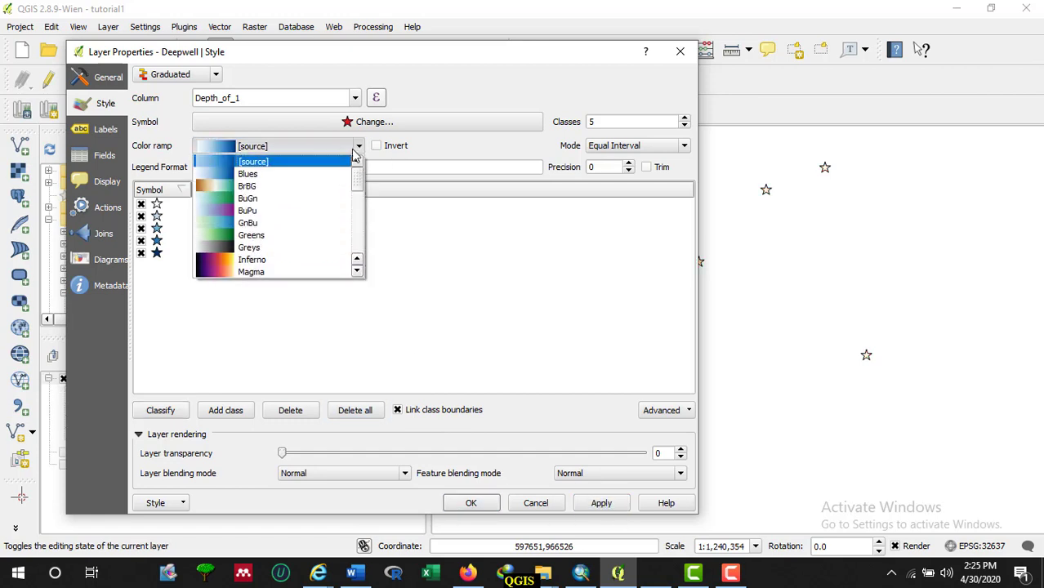
pyautogui.scroll(-1, 216, 270)
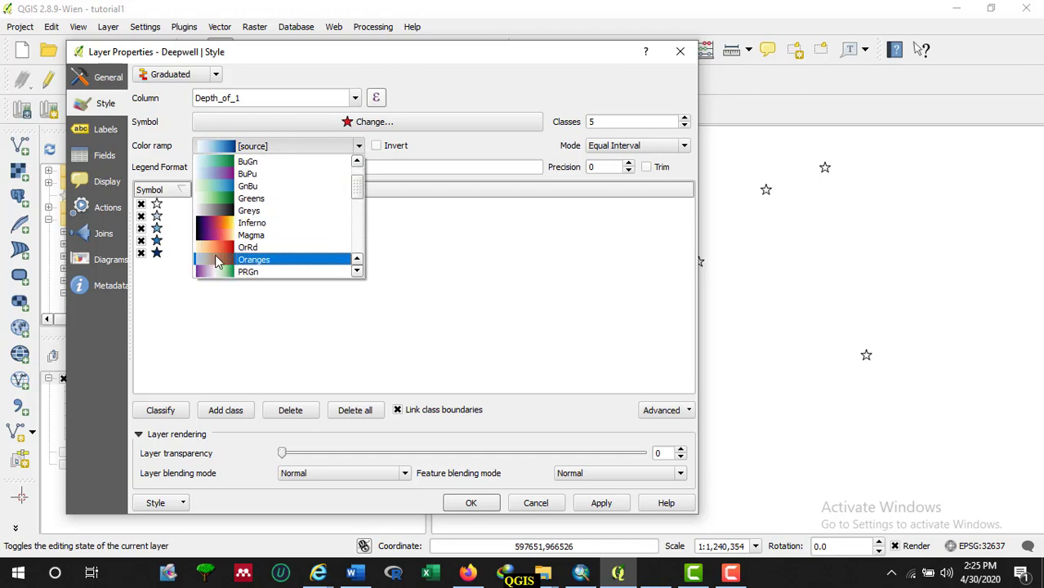
pyautogui.click(227, 225)
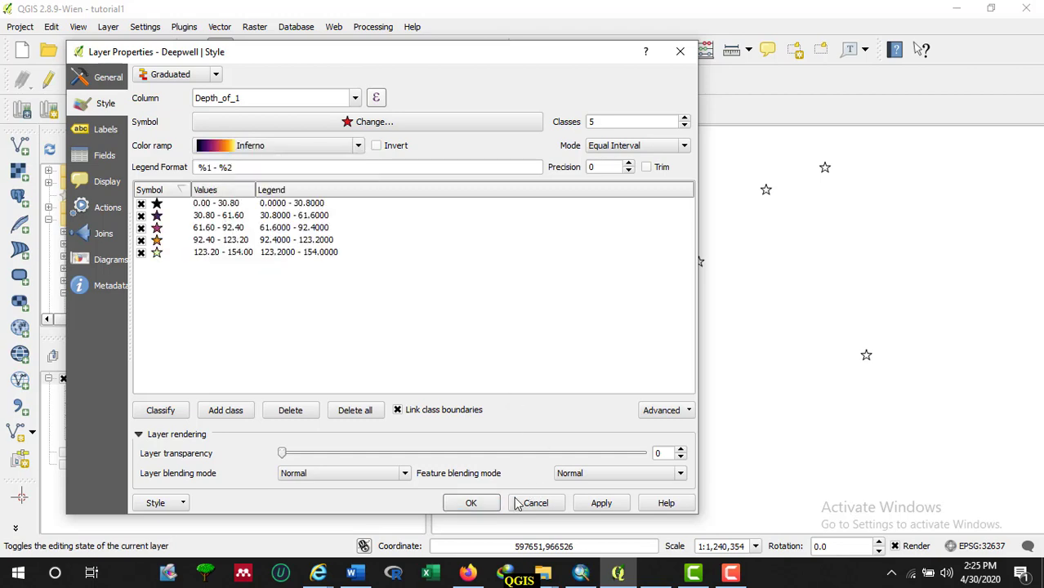
pyautogui.click(601, 501)
pyautogui.click(480, 503)
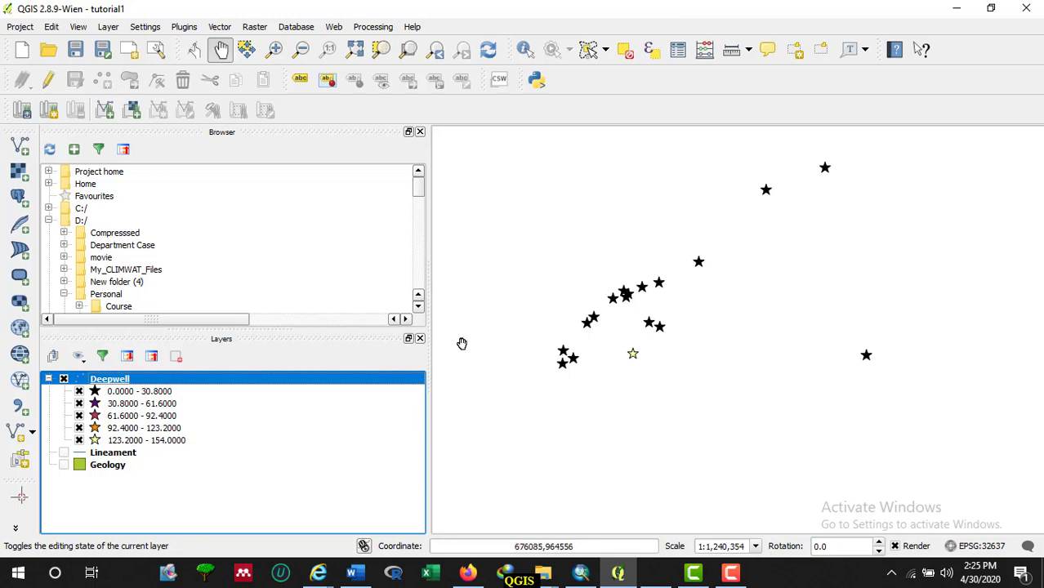
# Step: Show the Geology layer, hide the Deepwell layer, and switch the Geology layer's style to Categorized
pyautogui.click(65, 465)
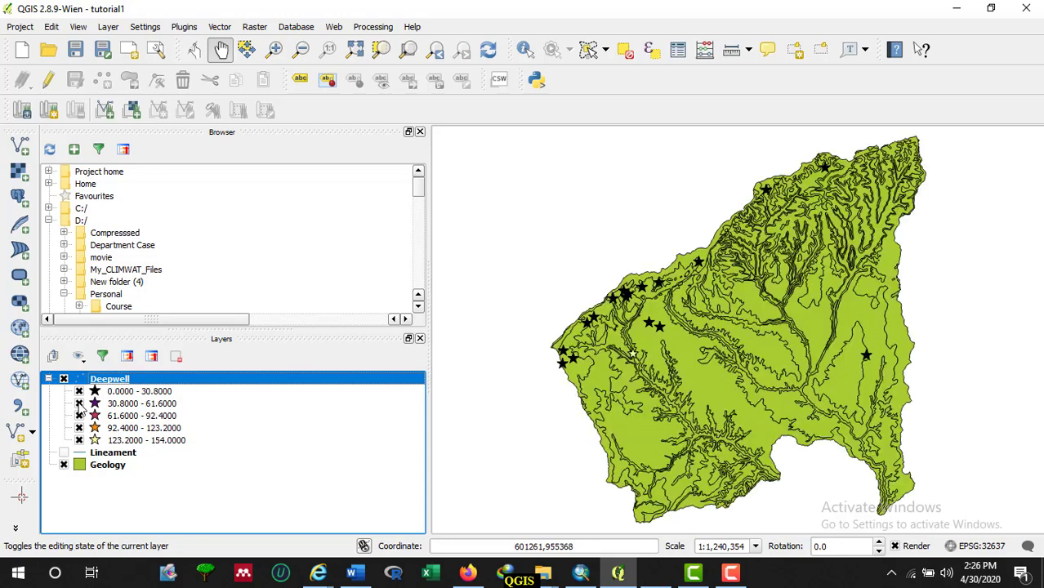
pyautogui.click(63, 380)
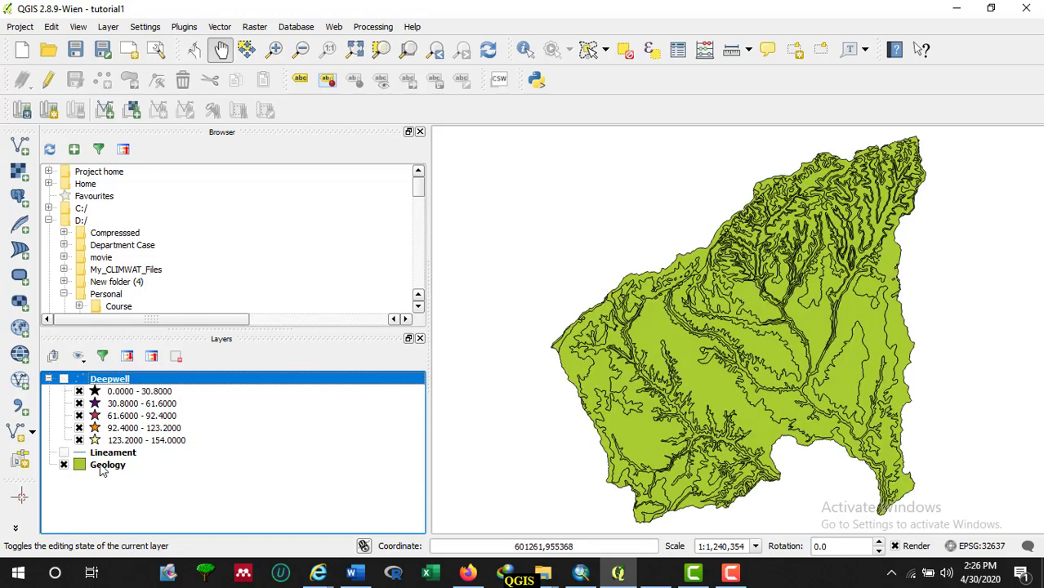
pyautogui.rightClick(102, 469)
pyautogui.click(140, 441)
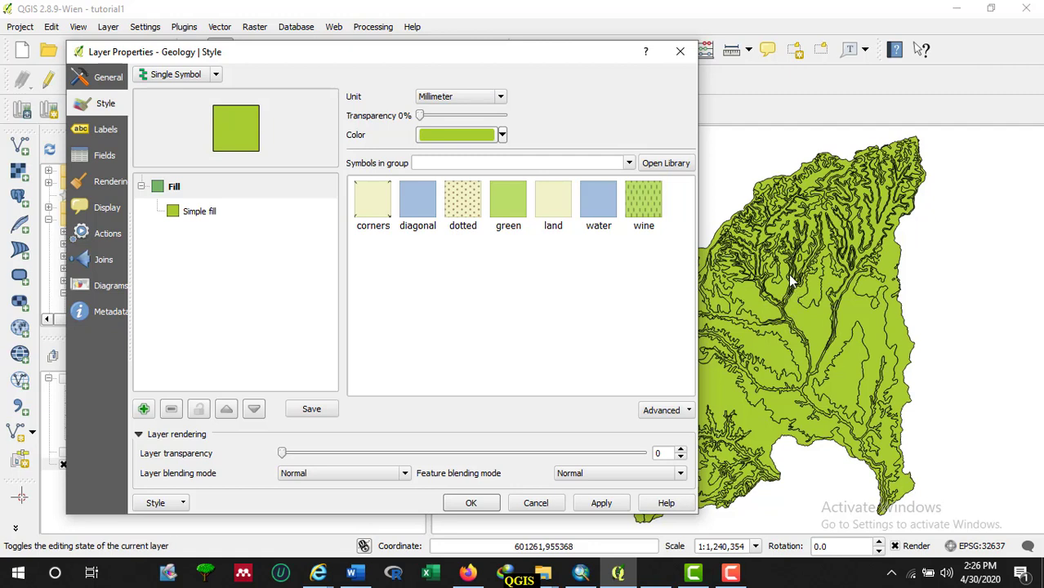
pyautogui.click(217, 74)
pyautogui.click(196, 102)
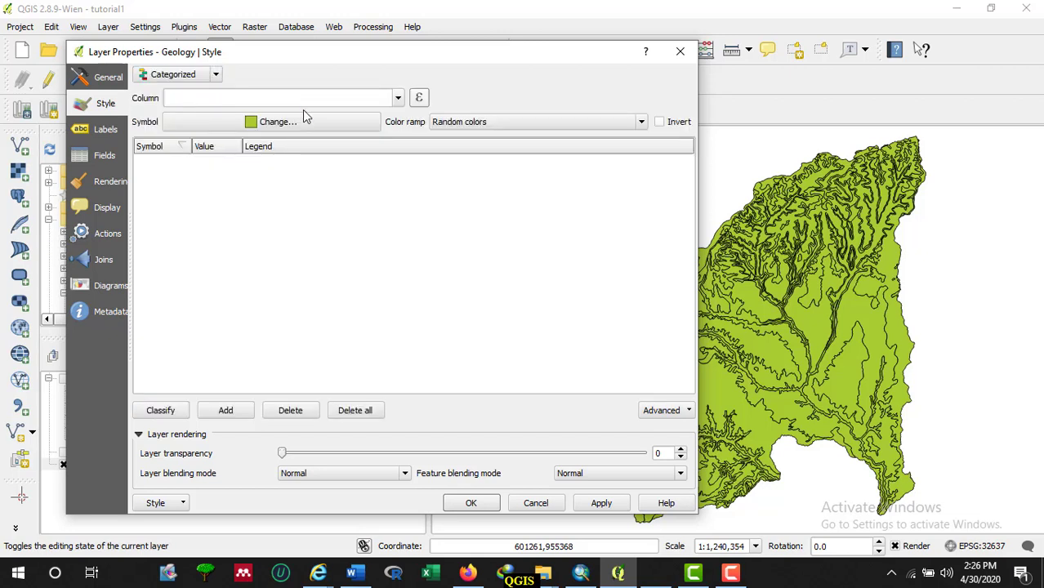
# Step: Classify the Geology polygons by the Full_Name column with random colors, apply the style and close the layer properties
pyautogui.click(395, 97)
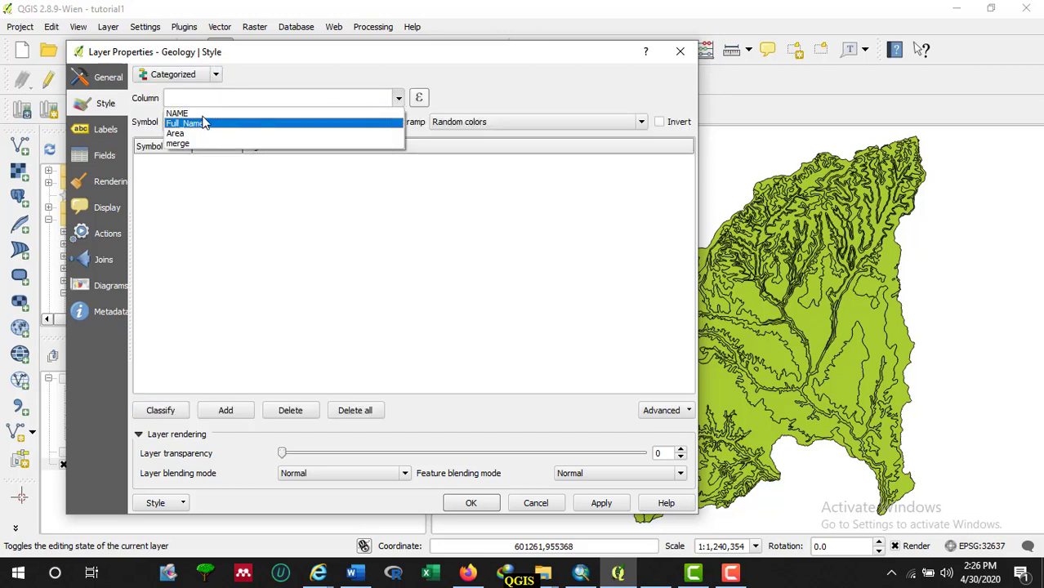
pyautogui.click(203, 124)
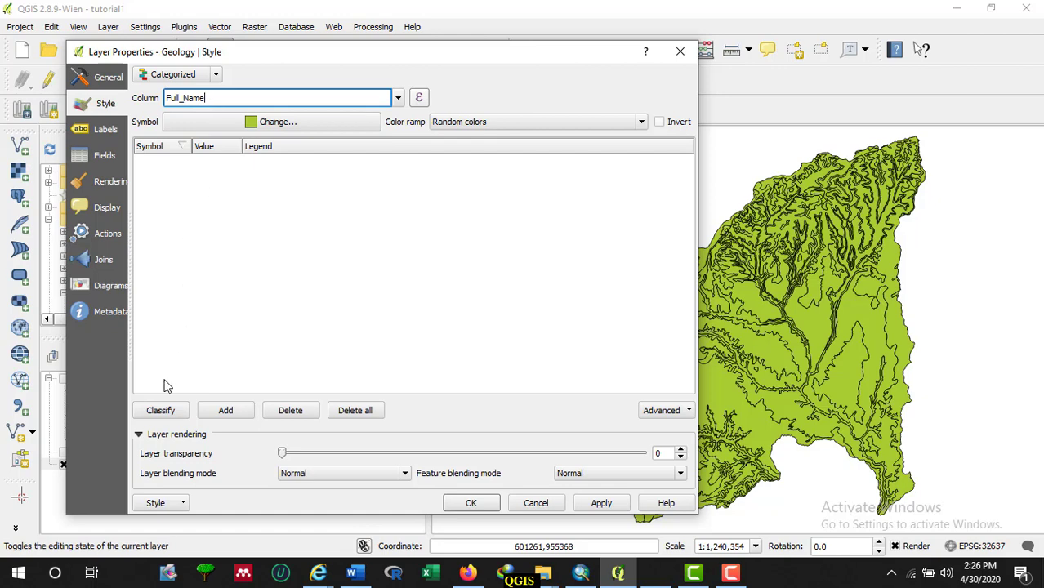
pyautogui.click(164, 414)
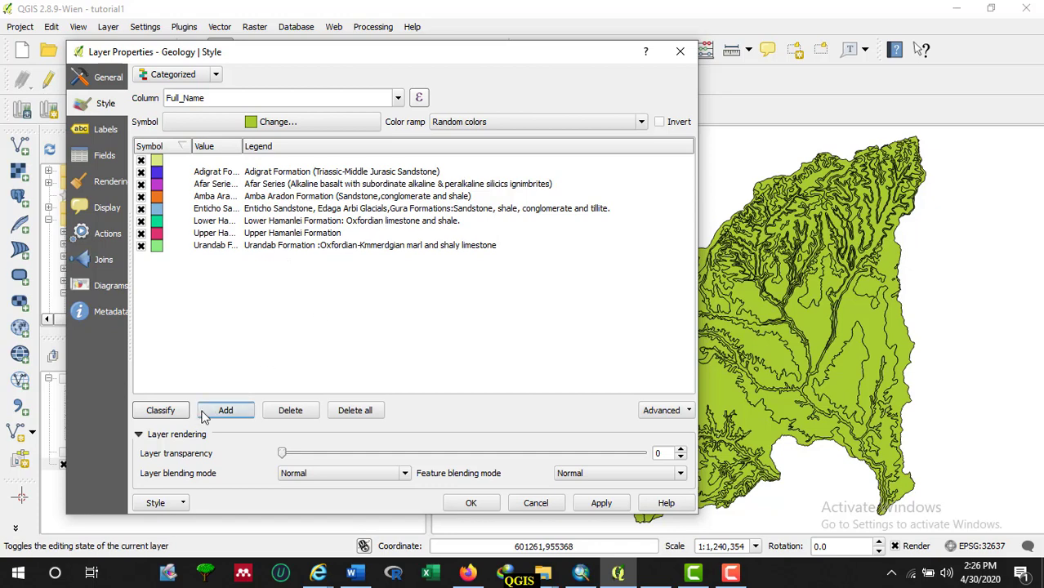
pyautogui.click(605, 503)
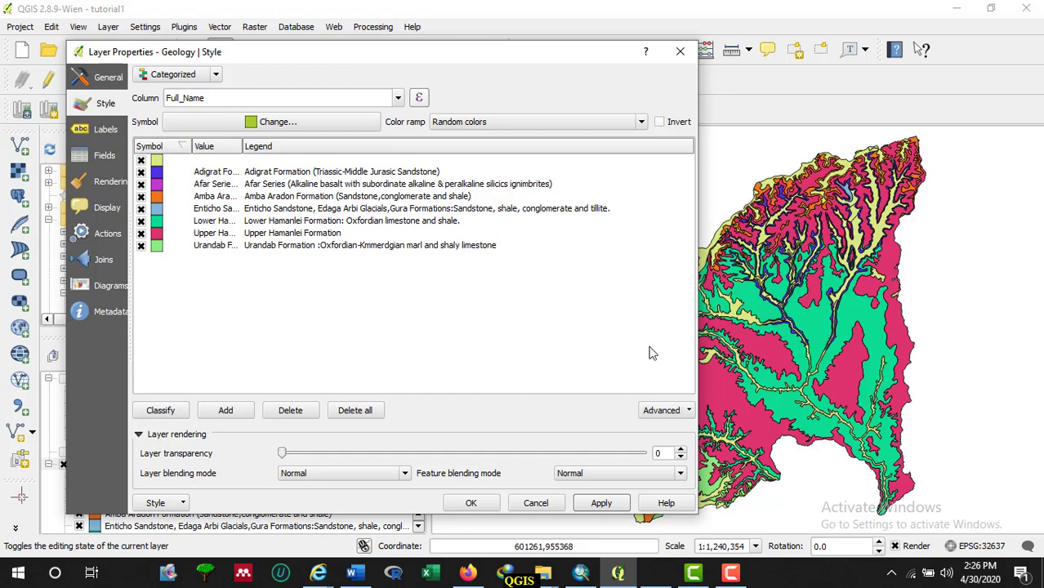
pyautogui.click(473, 501)
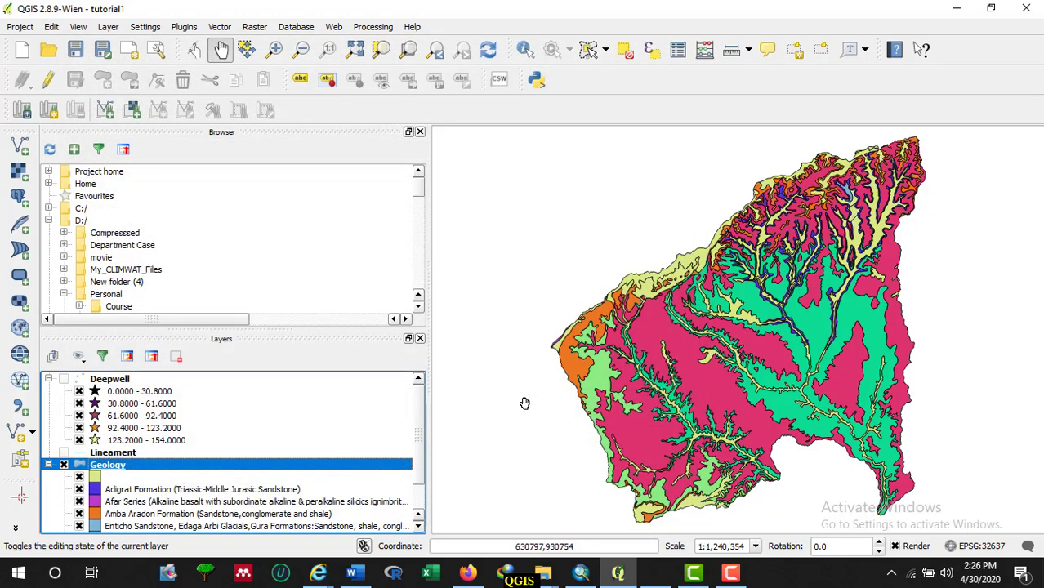
# Step: Identify the large pink Geology unit on the map and view its attribute values
pyautogui.scroll(-1, 418, 465)
pyautogui.scroll(-1, 418, 465)
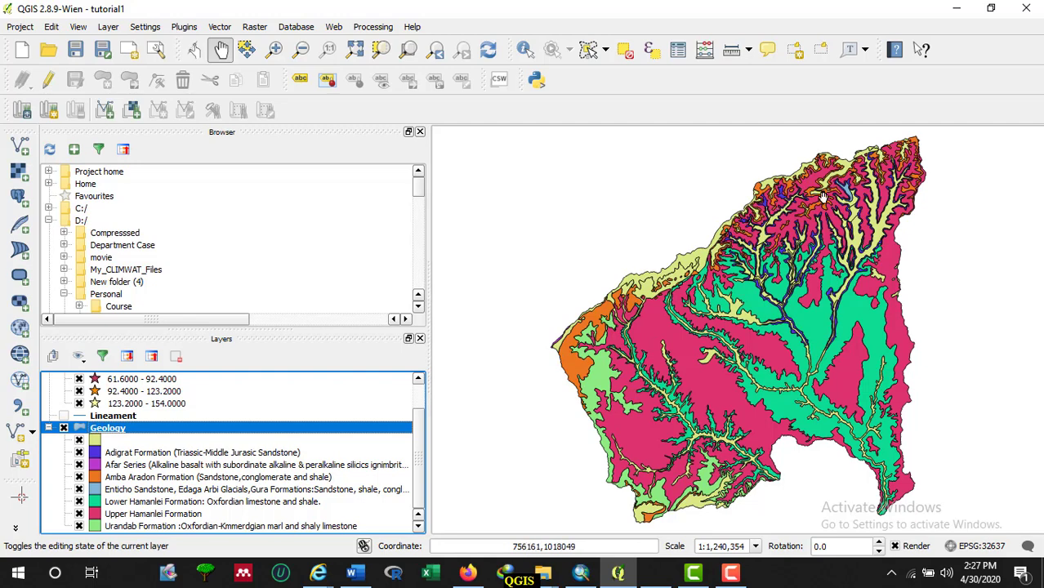
pyautogui.click(99, 504)
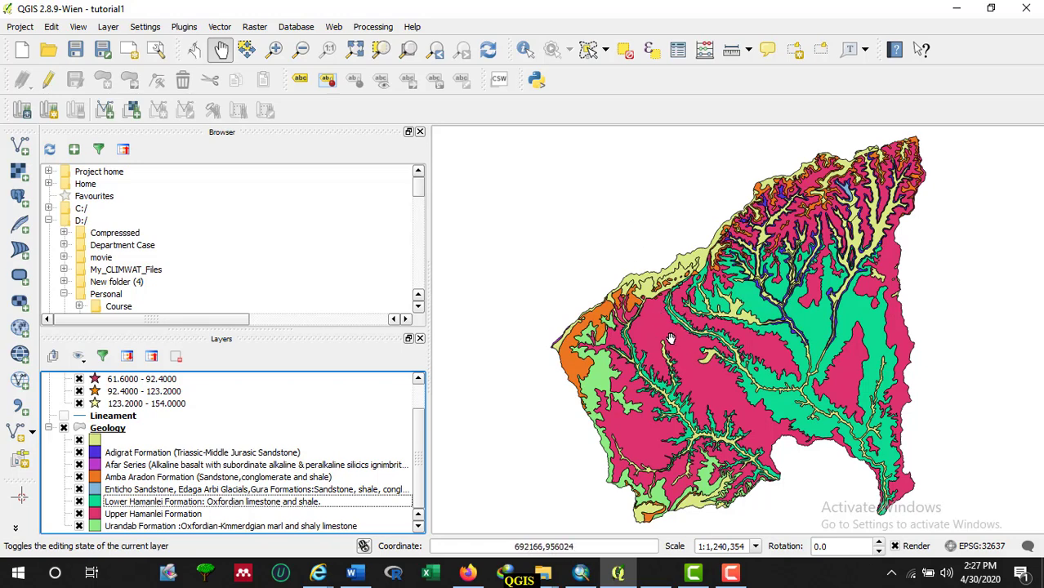
pyautogui.click(524, 50)
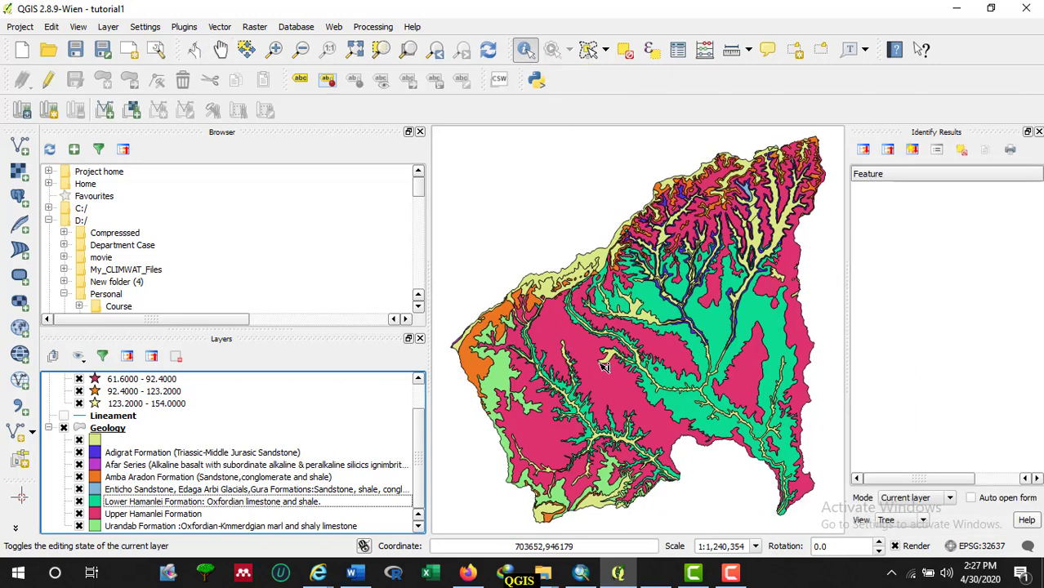
pyautogui.click(585, 347)
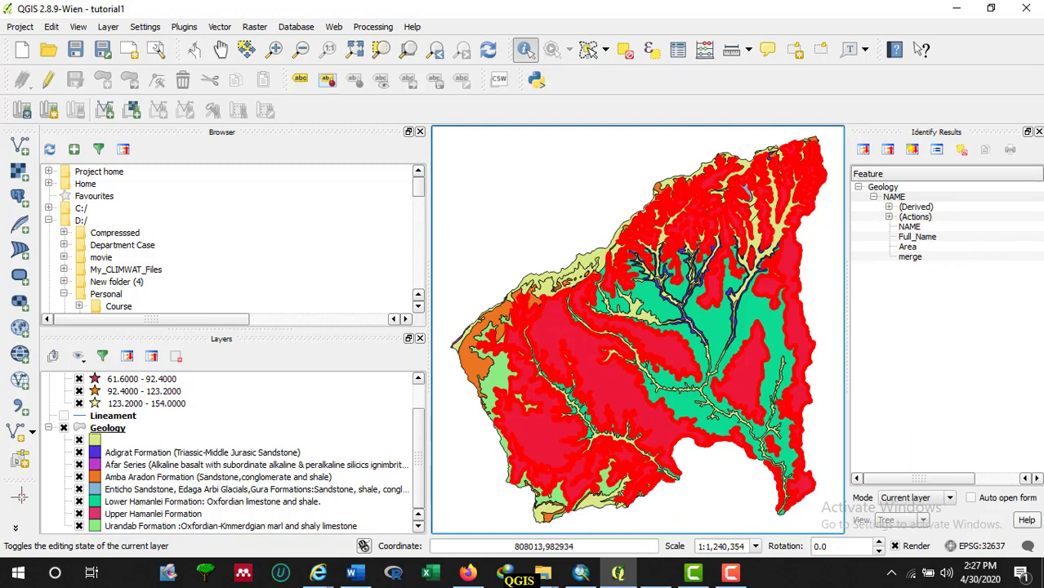
pyautogui.moveTo(939, 478); pyautogui.dragTo(1017, 477)
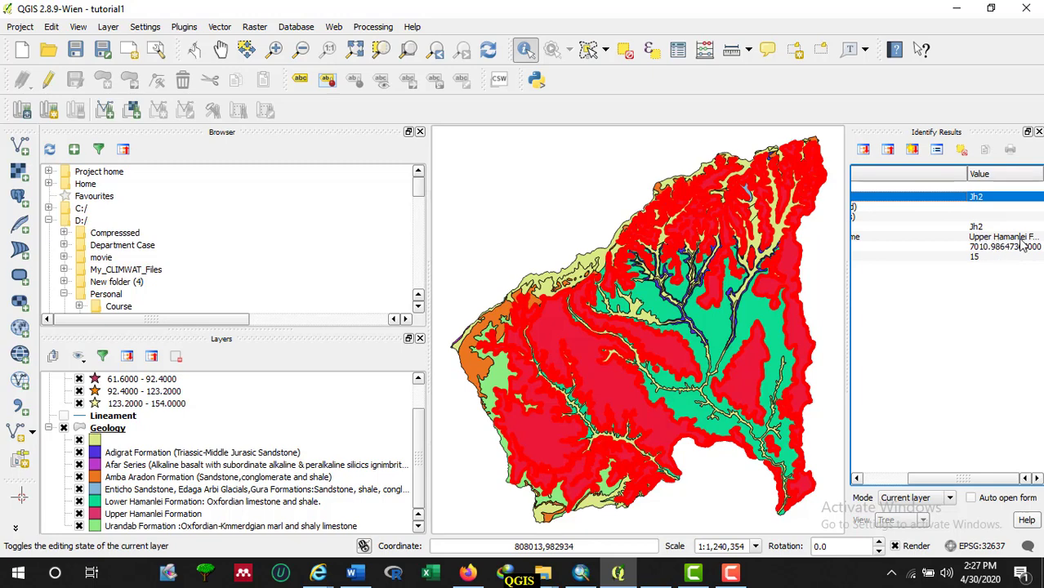
# Step: Identify the green Geology unit on the map, compare its attribute values with the legend, and close the identify results
pyautogui.click(723, 329)
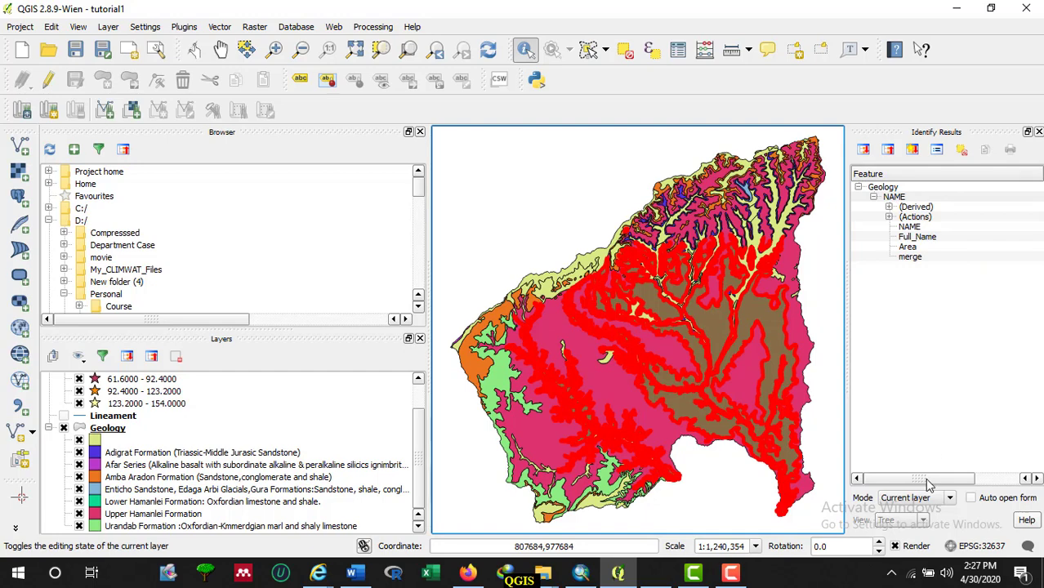
pyautogui.moveTo(928, 479); pyautogui.dragTo(1018, 478)
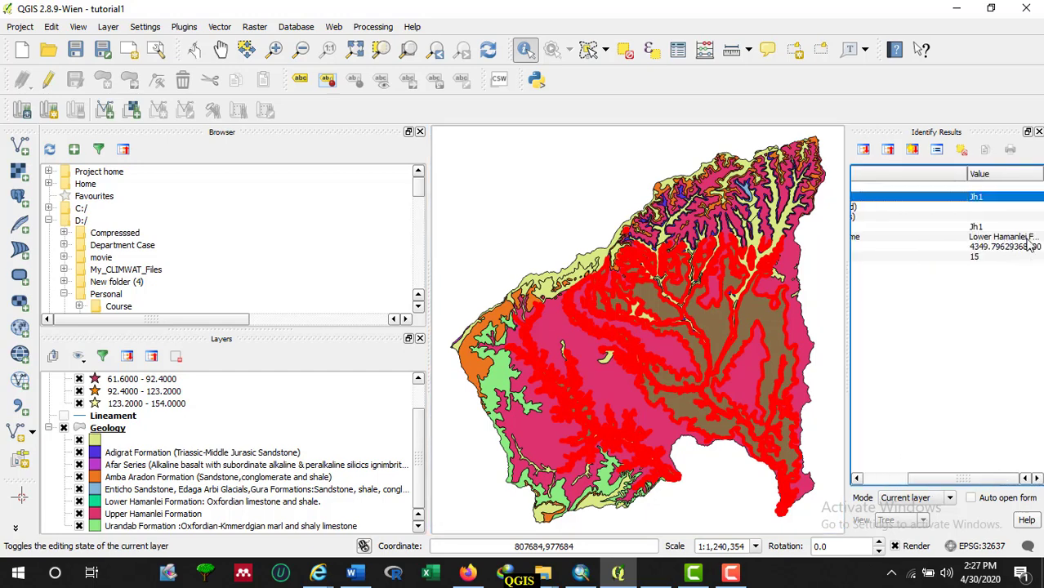
pyautogui.click(1037, 131)
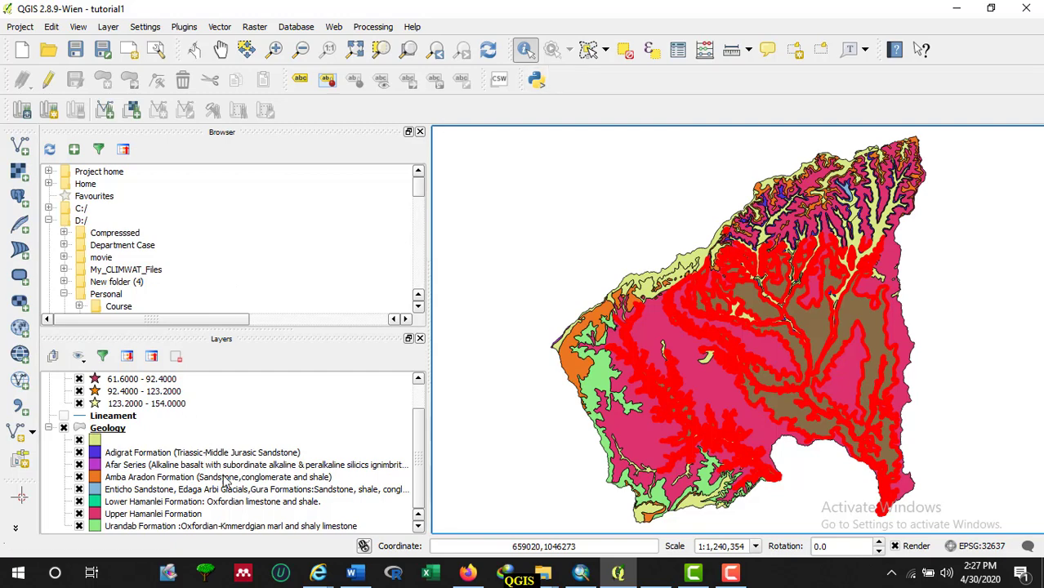
pyautogui.click(223, 501)
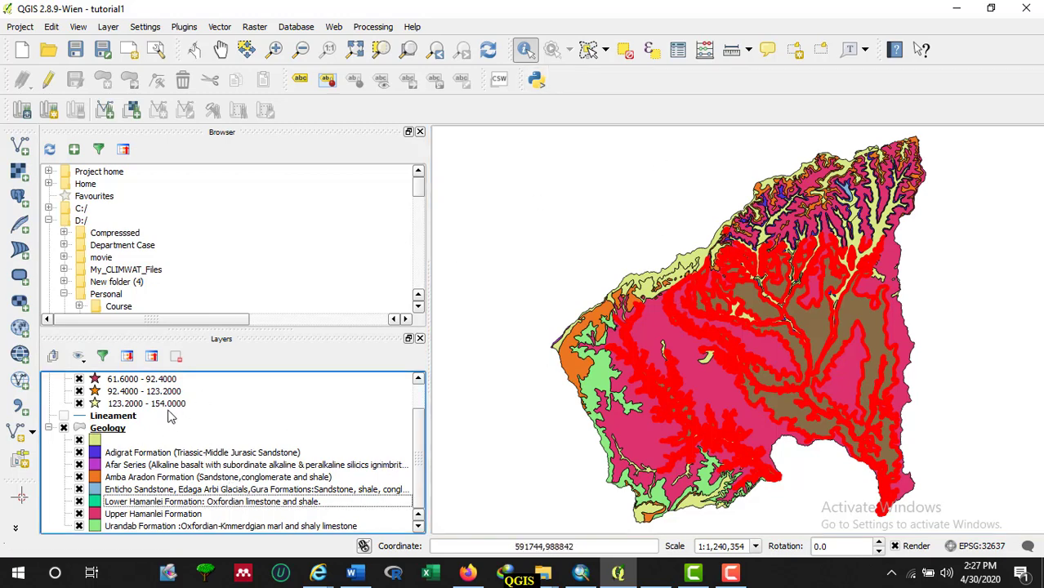
pyautogui.scroll(1, 311, 451)
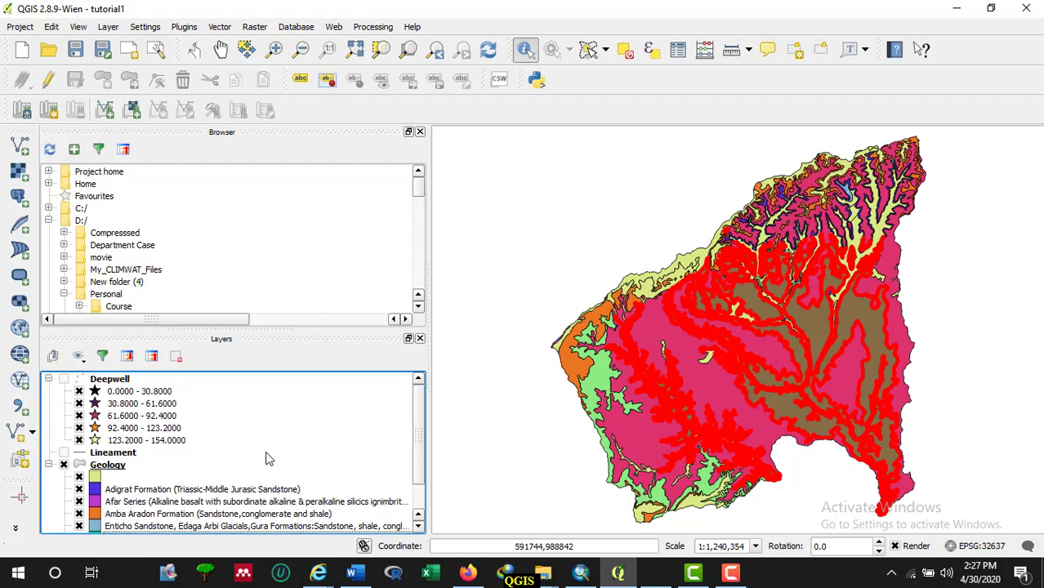